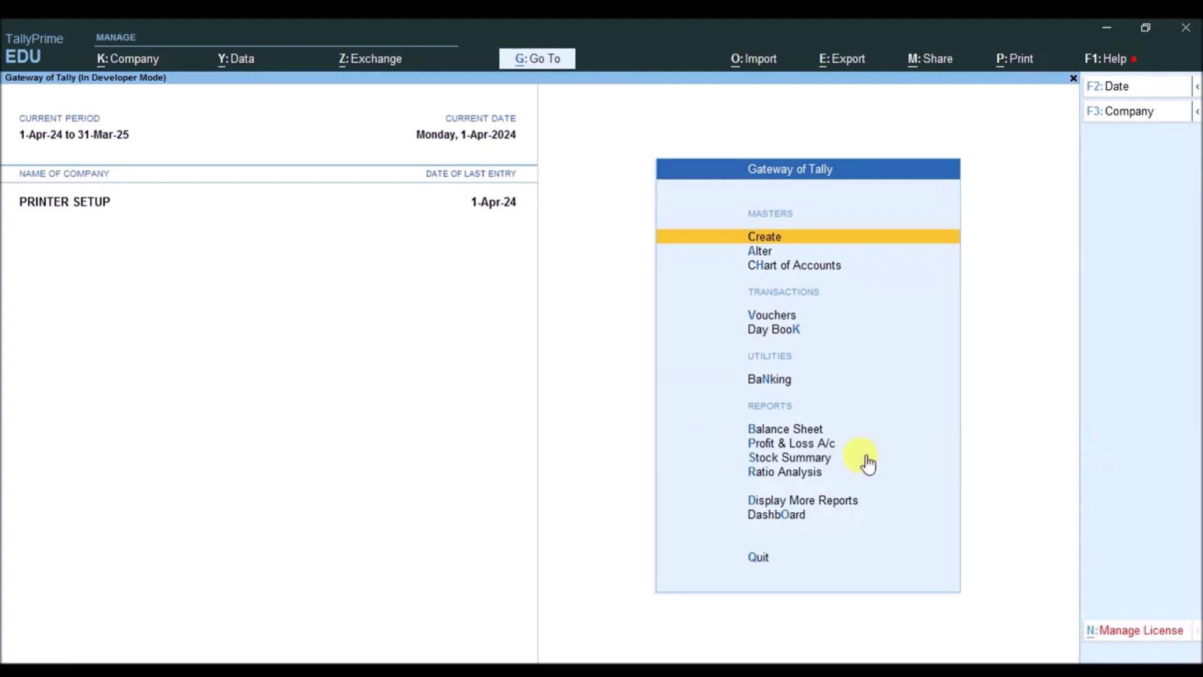
Switch to File Explorer and copy the full path of voucherwiseprinterprime.txt from its security properties.
mouse_move(539, 669)
click(526, 598)
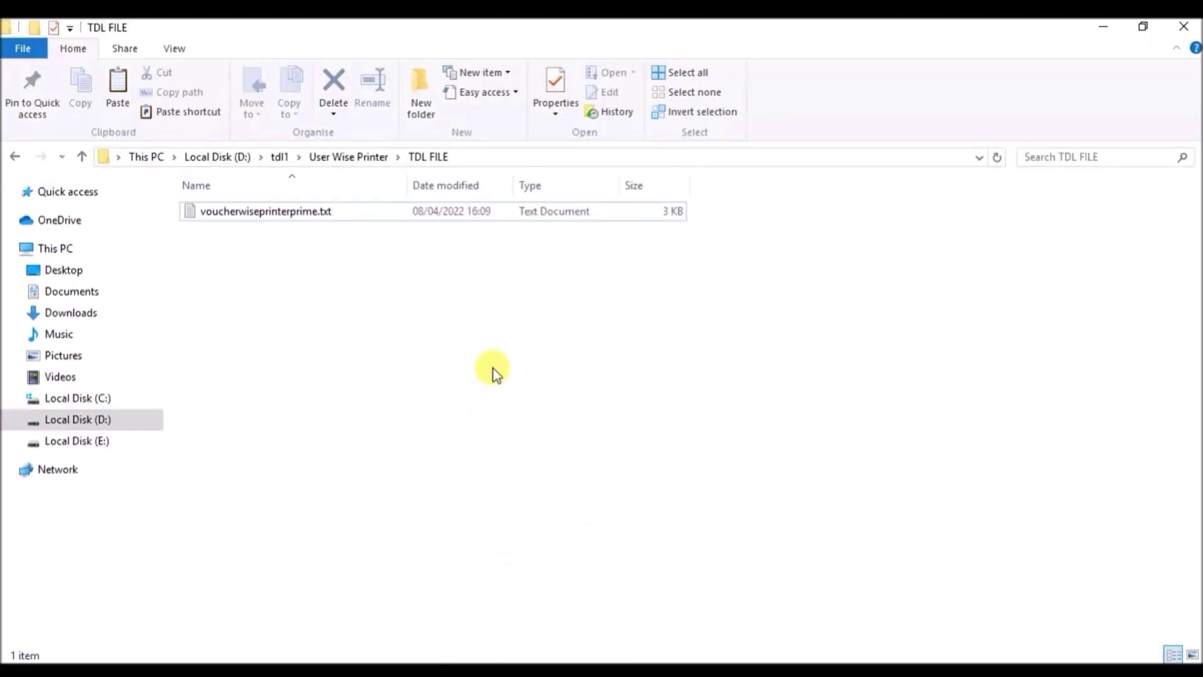
click(284, 212)
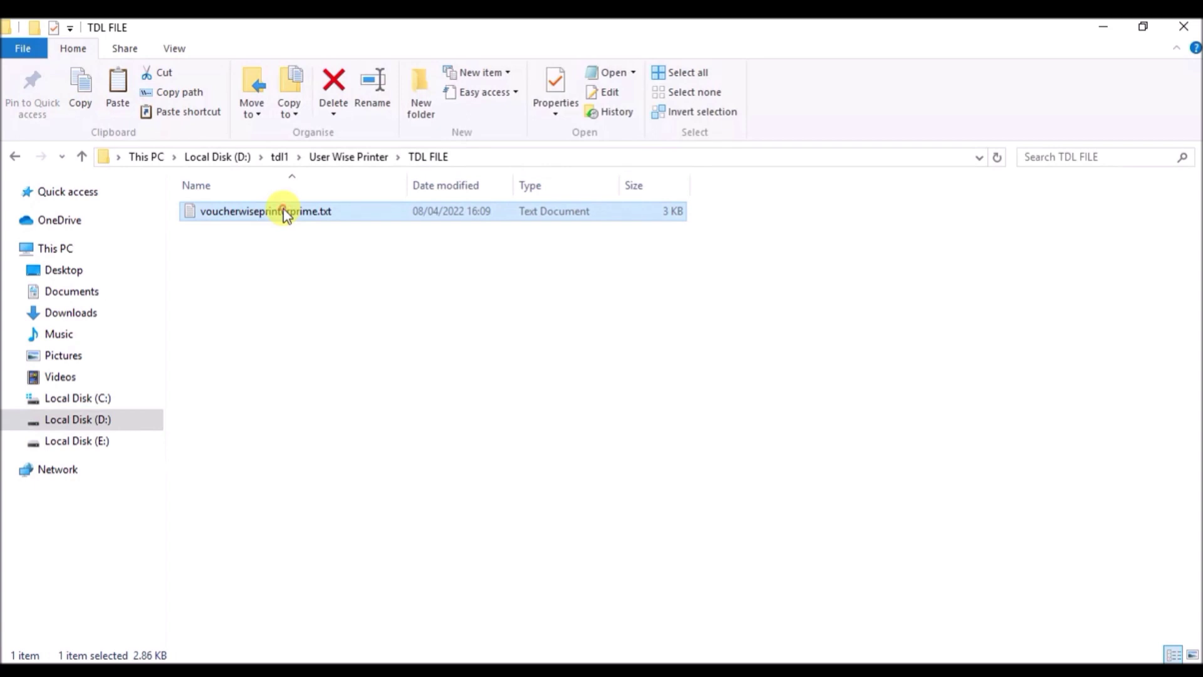
right_click(283, 212)
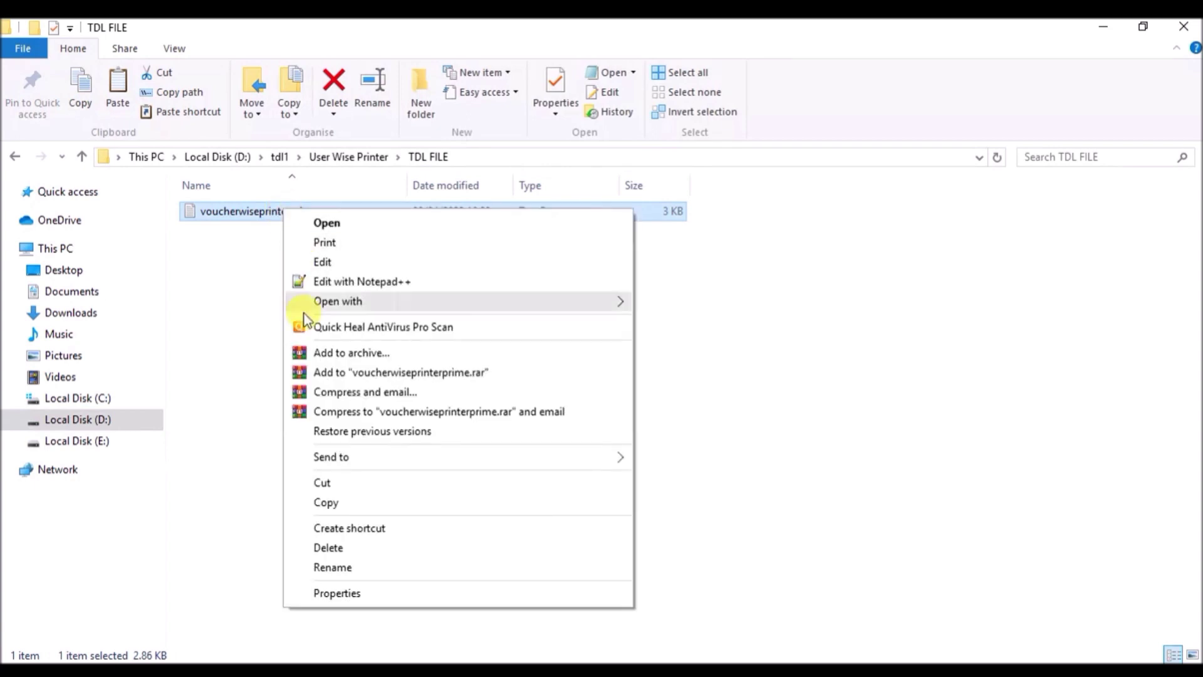
click(345, 592)
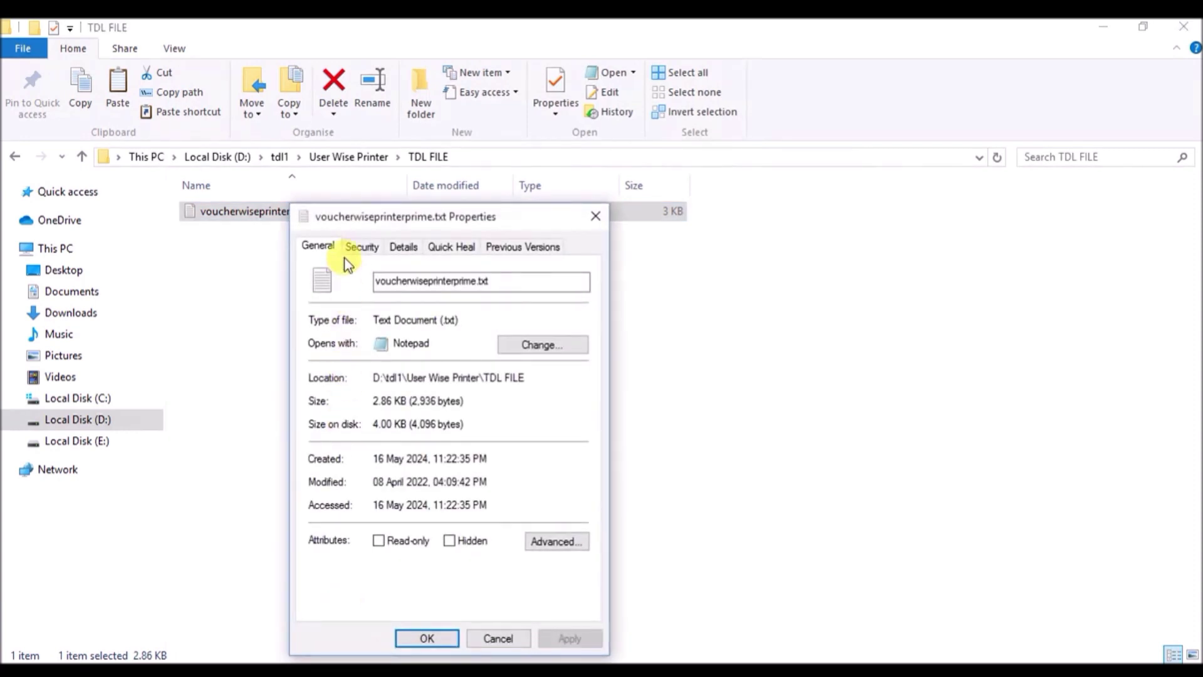
click(348, 249)
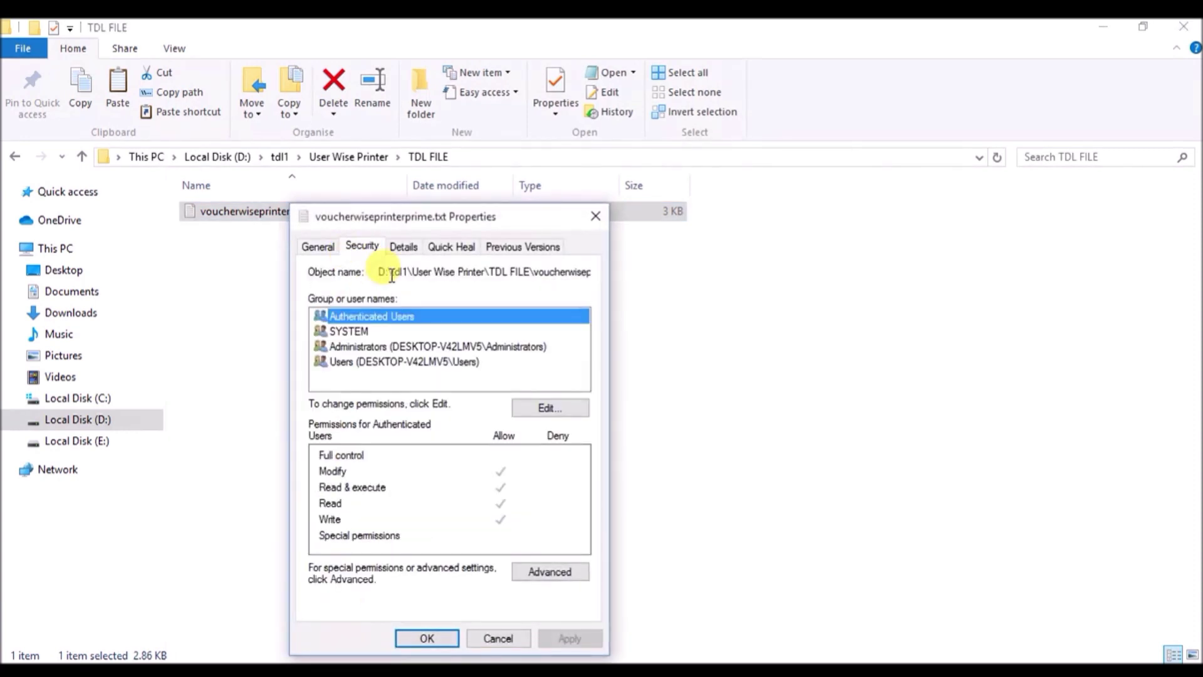
drag(382, 271, 599, 277)
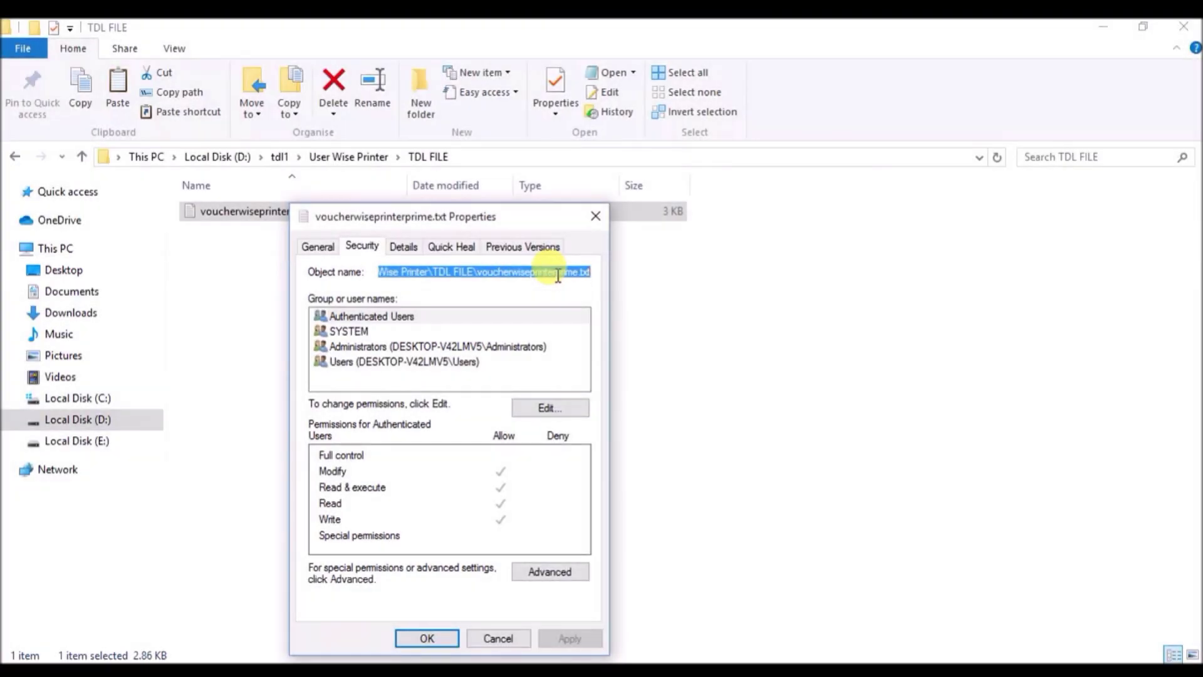
right_click(558, 275)
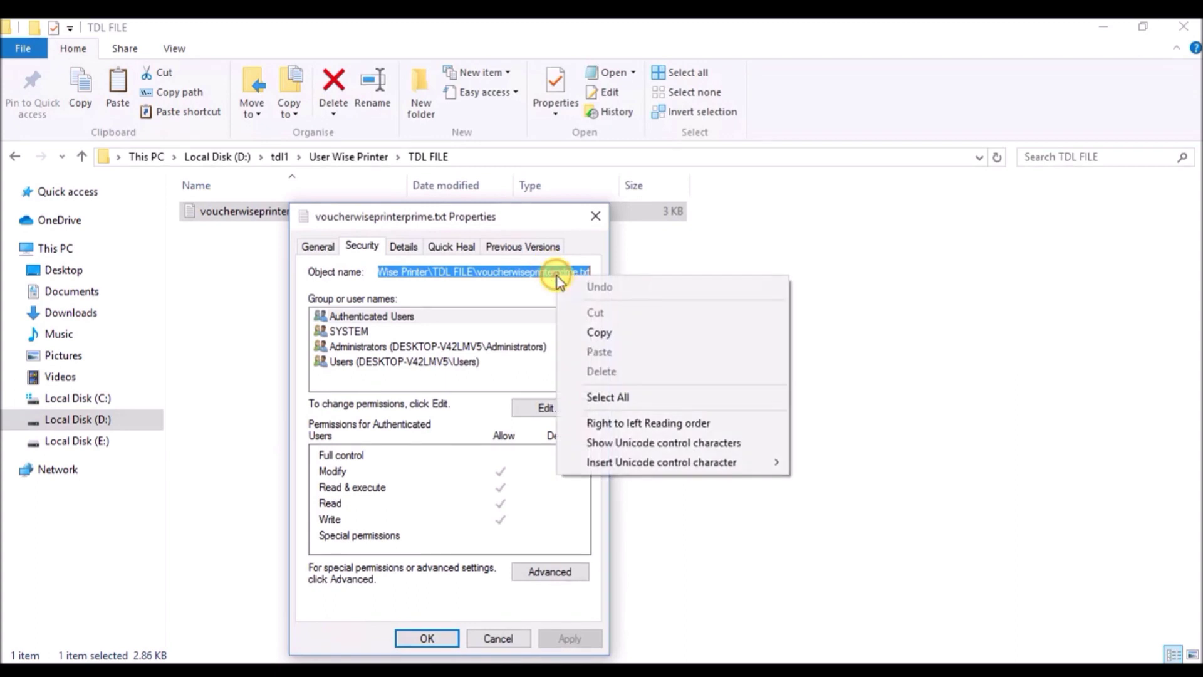
click(595, 332)
click(595, 216)
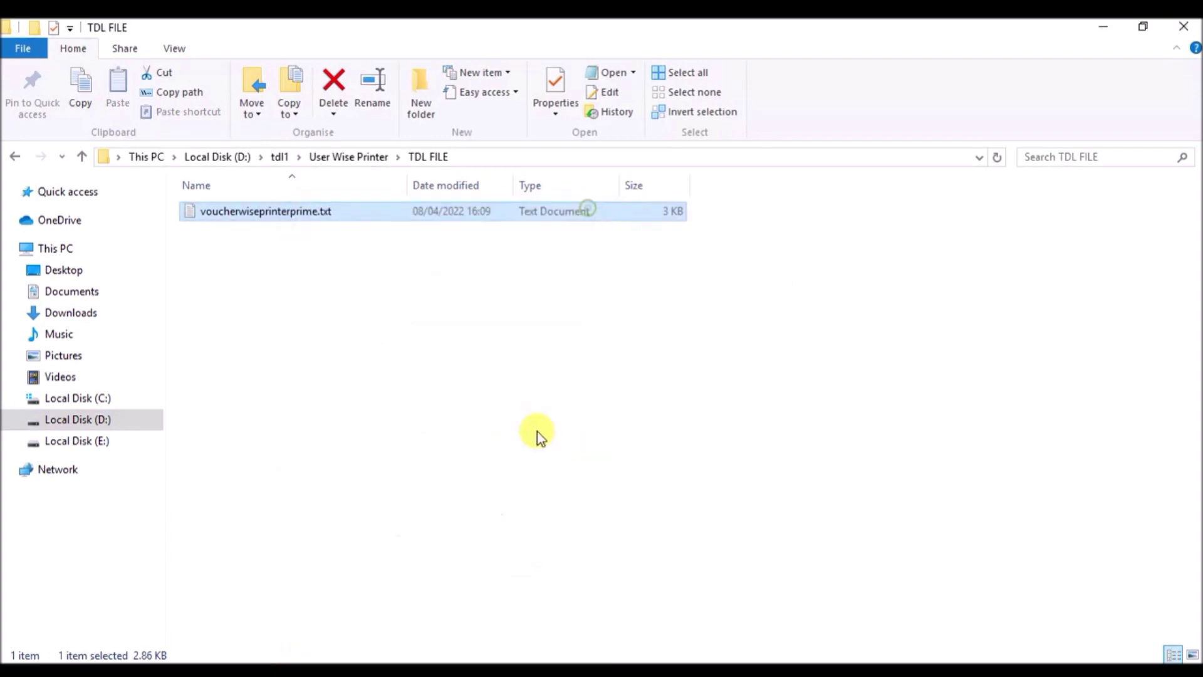
Return to TallyPrime and open the management screen for TDLs and add-ons.
click(486, 659)
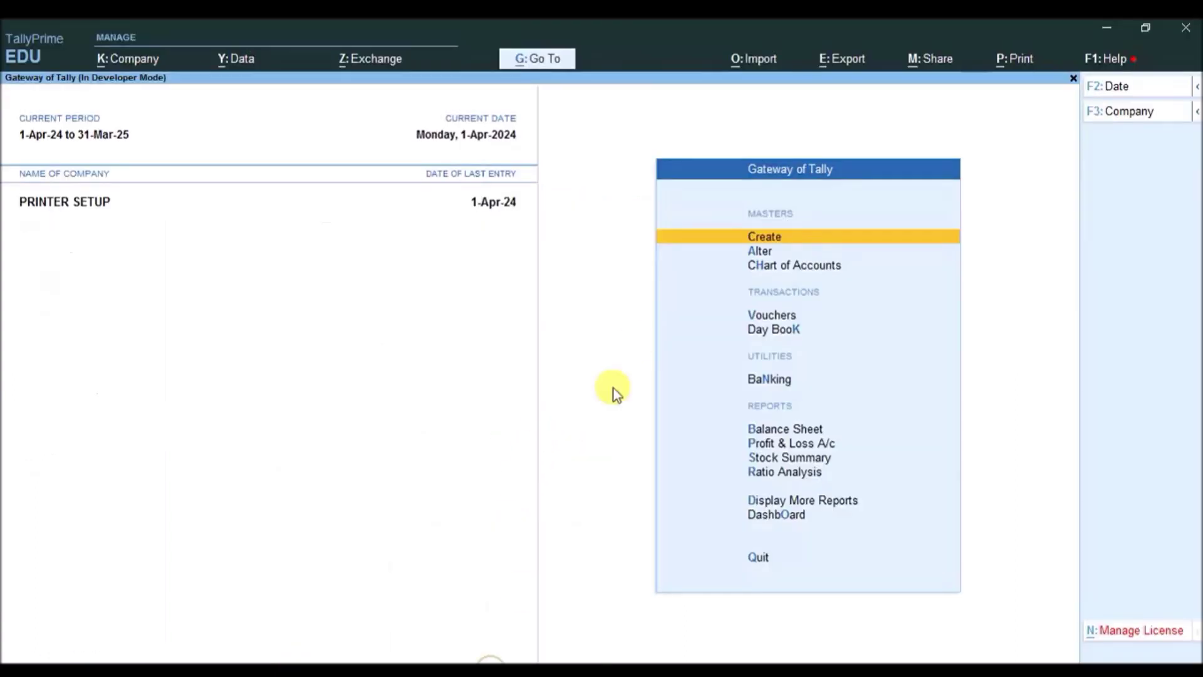
click(1106, 59)
key(Down)
key(Down)
key(Down)
key(Down)
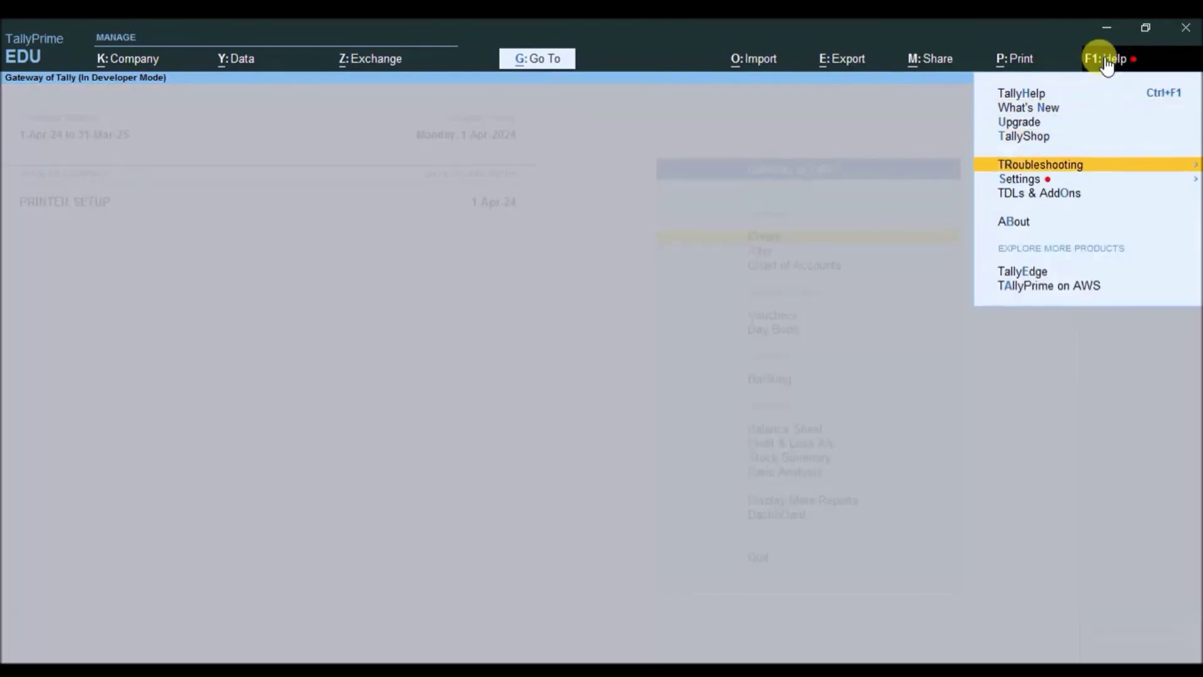
key(Down)
key(Down)
key(Return)
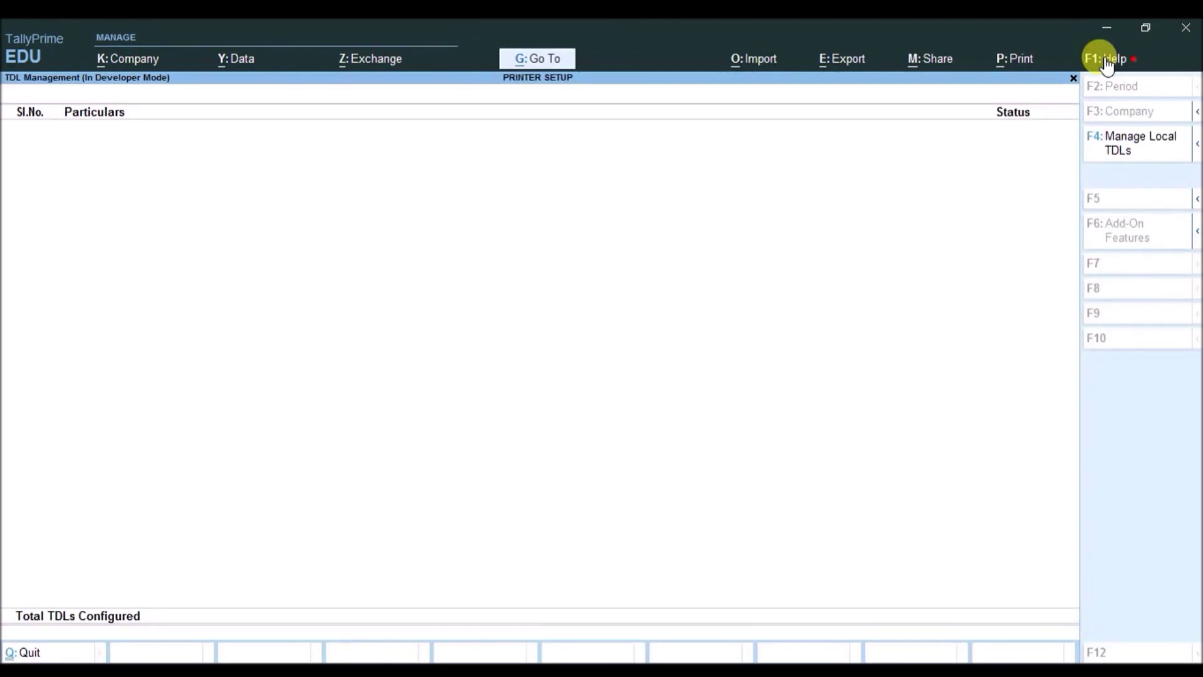
Add the copied path of voucherwiseprinterprime.txt as a local TDL loaded on startup, and return to the Gateway of Tally.
click(1131, 156)
key(Return)
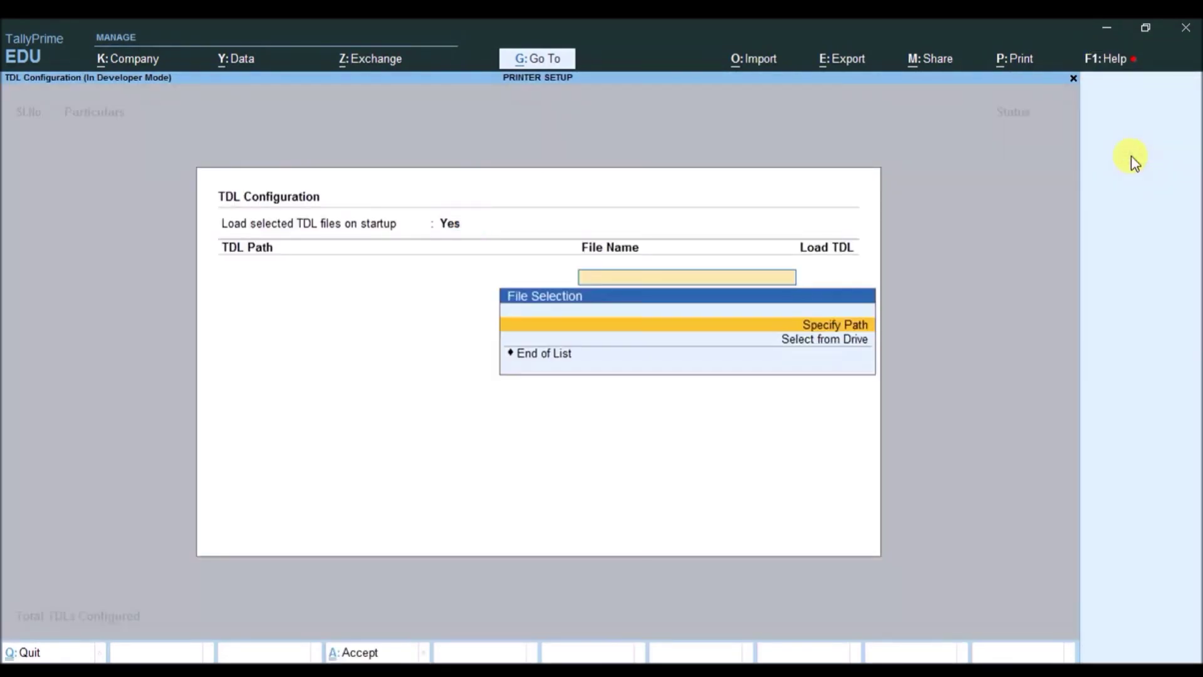
key(ctrl+v)
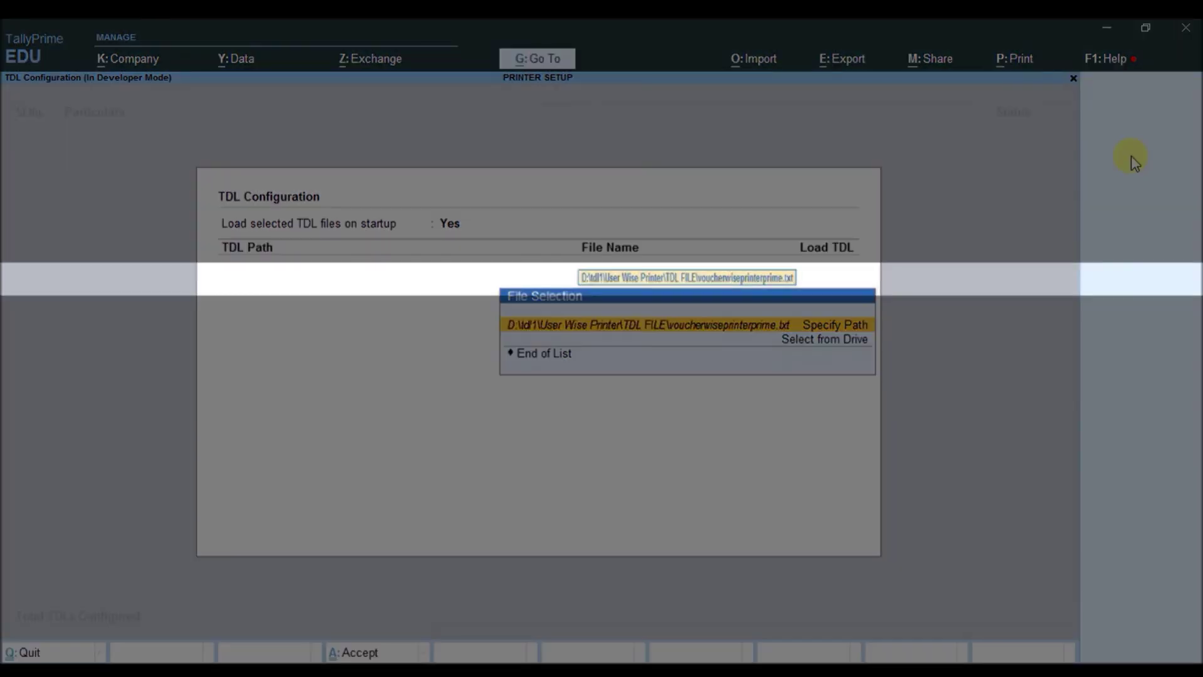
key(Return)
key(Return)
key(Return)
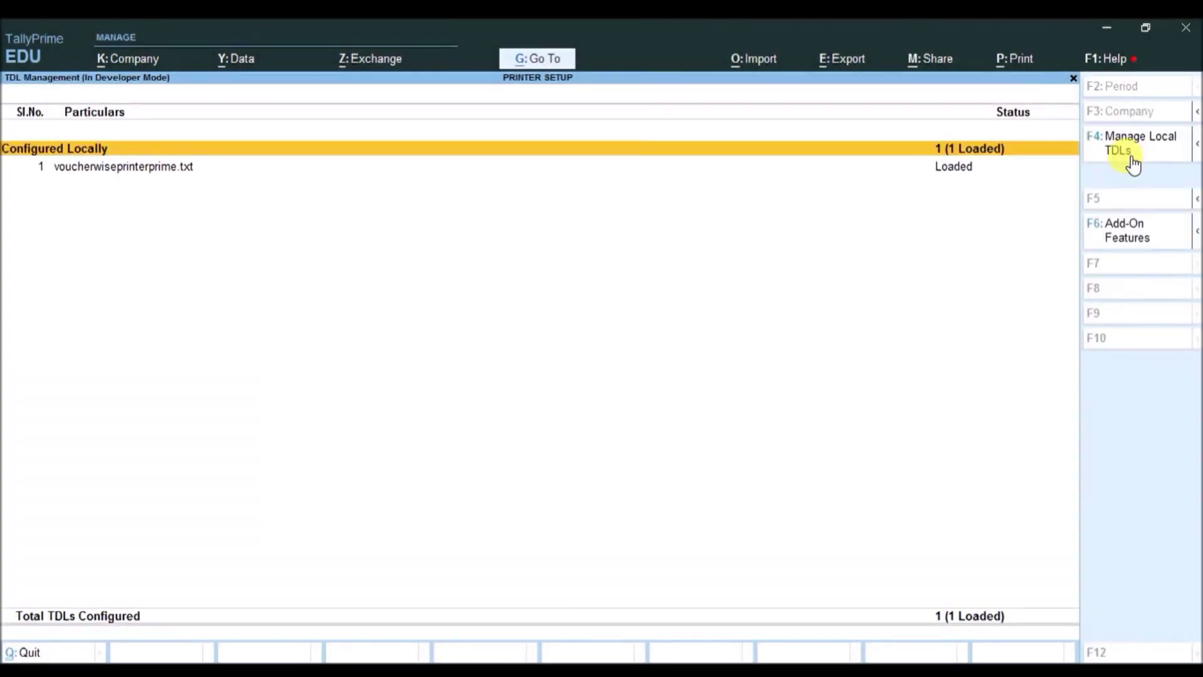
key(Down)
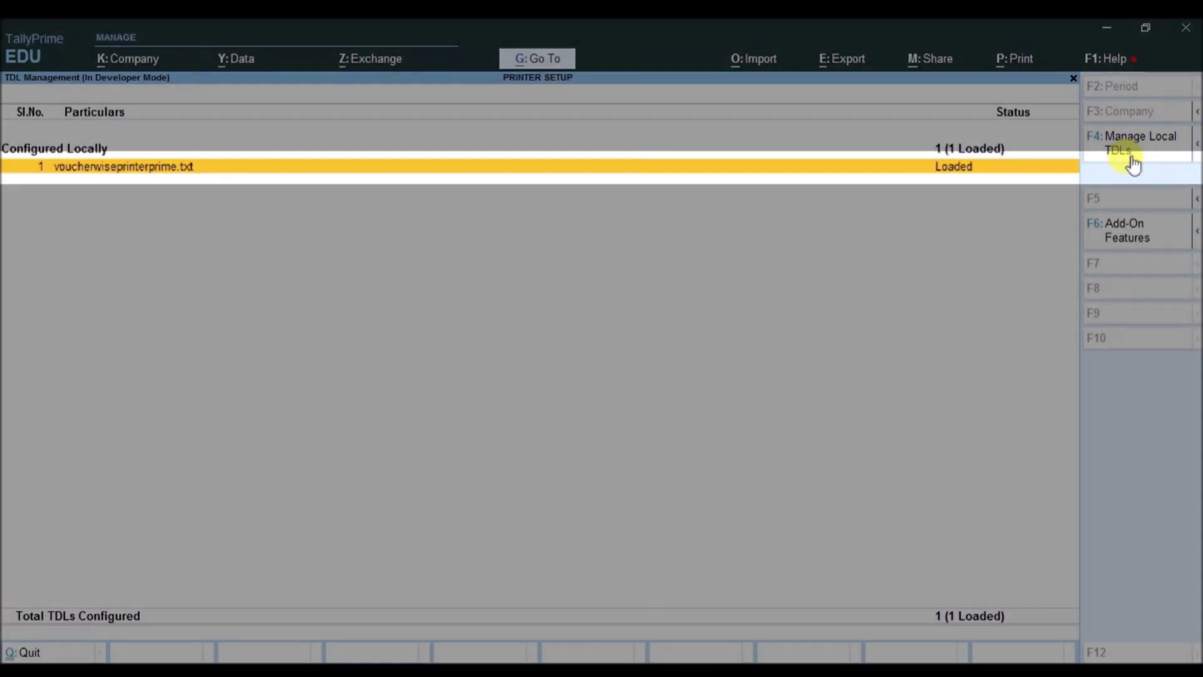
key(Escape)
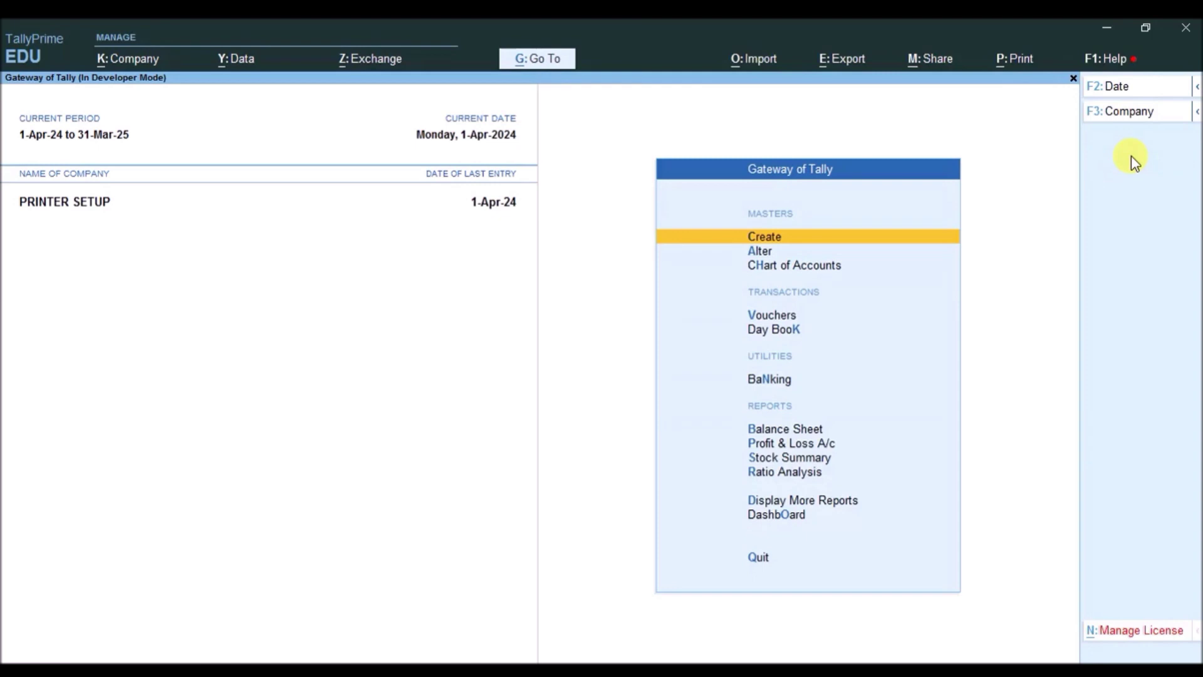
Open the list of voucher types for master alteration.
key(Down)
key(Return)
key(Down)
key(Down)
key(Down)
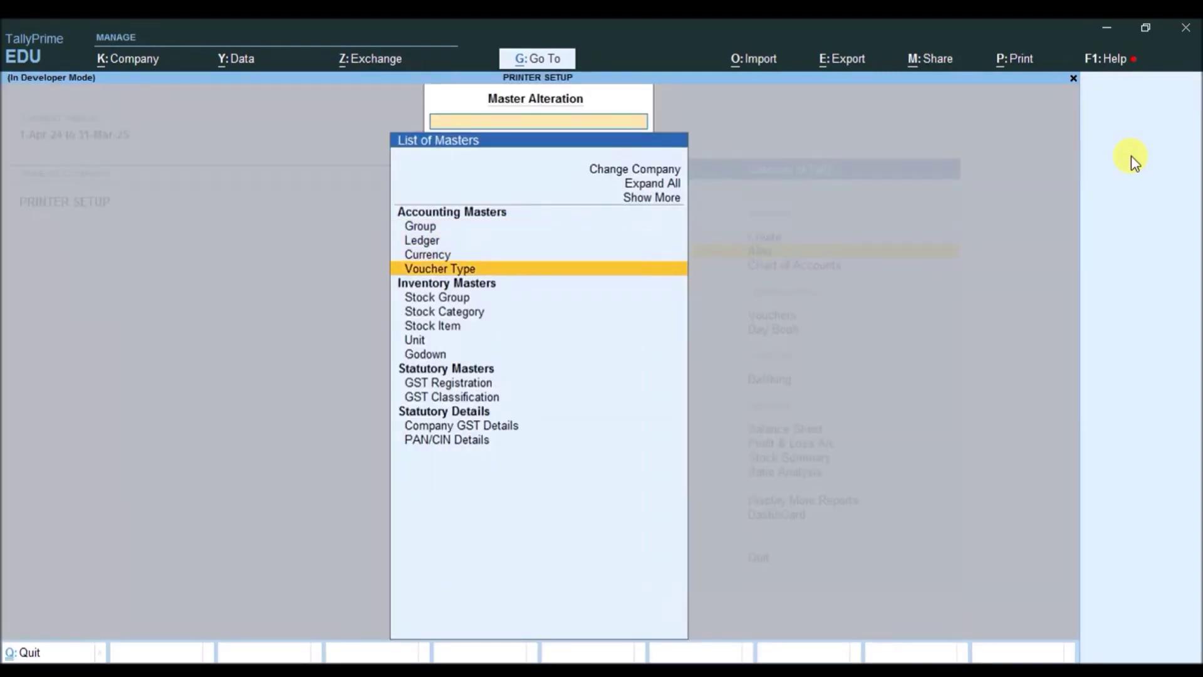
key(Return)
Look through the voucher types available for printer configuration.
key(Down)
key(Down)
key(Down)
key(Down)
key(Down)
key(Down)
key(Down)
key(Down)
key(Down)
key(Down)
key(Down)
key(Down)
key(Down)
key(Down)
key(Down)
key(Down)
key(Down)
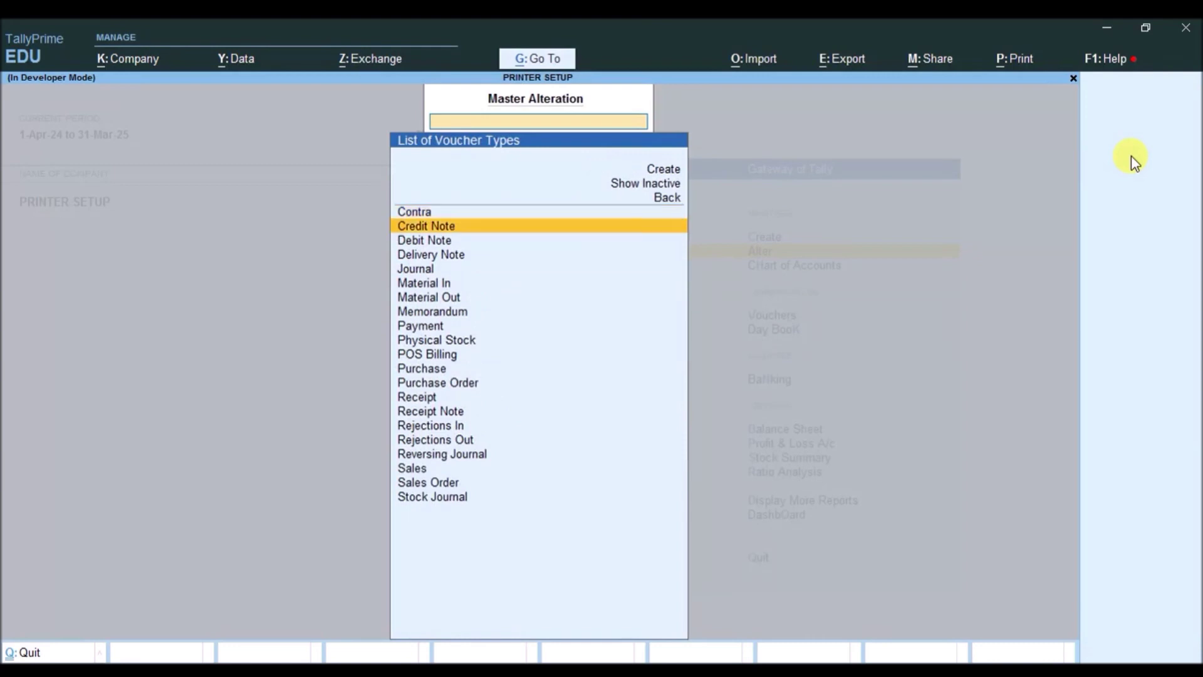
key(Down)
key(Down)
key(Down)
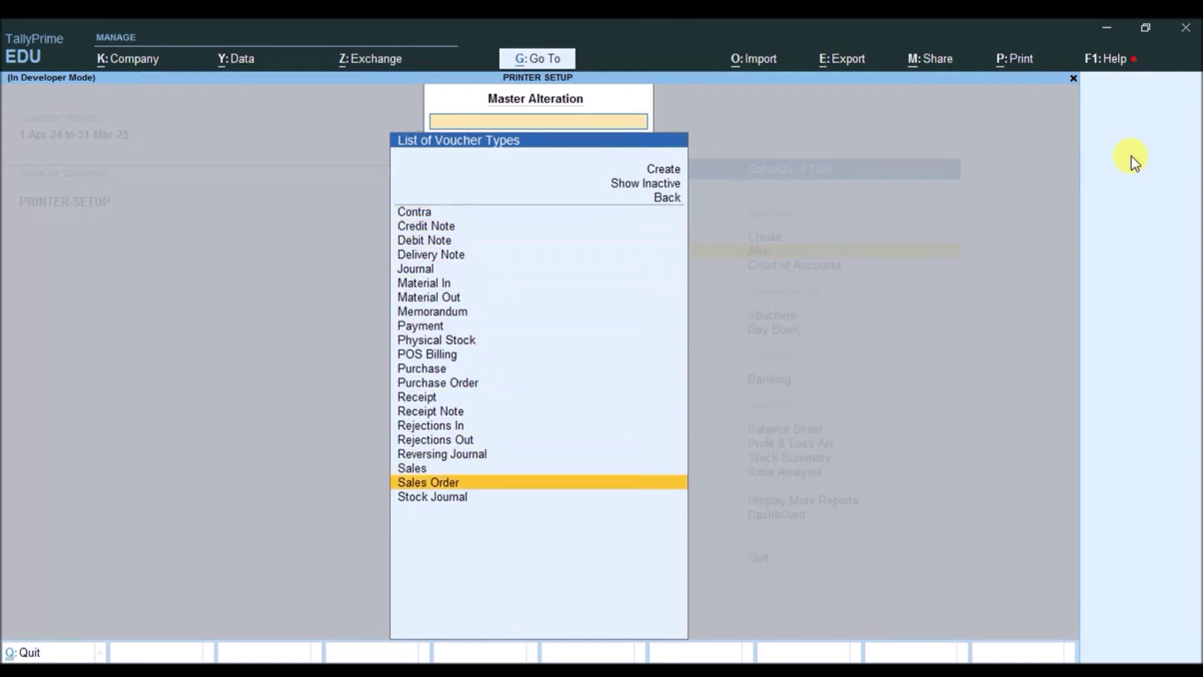
key(Up)
key(Up)
key(Up)
key(Up)
key(Up)
key(Up)
key(Up)
key(Up)
key(Up)
key(Up)
key(Up)
key(Up)
key(Up)
key(Up)
key(Up)
key(Up)
key(Up)
key(Up)
key(Up)
Open the Sales voucher type for alteration.
key(Down)
key(Down)
key(Down)
key(Down)
key(Down)
key(Down)
key(Down)
key(Down)
key(Down)
key(Down)
key(Down)
key(Down)
key(Down)
key(Down)
key(Down)
key(Down)
key(Down)
key(Down)
key(Down)
key(Up)
key(Up)
key(Return)
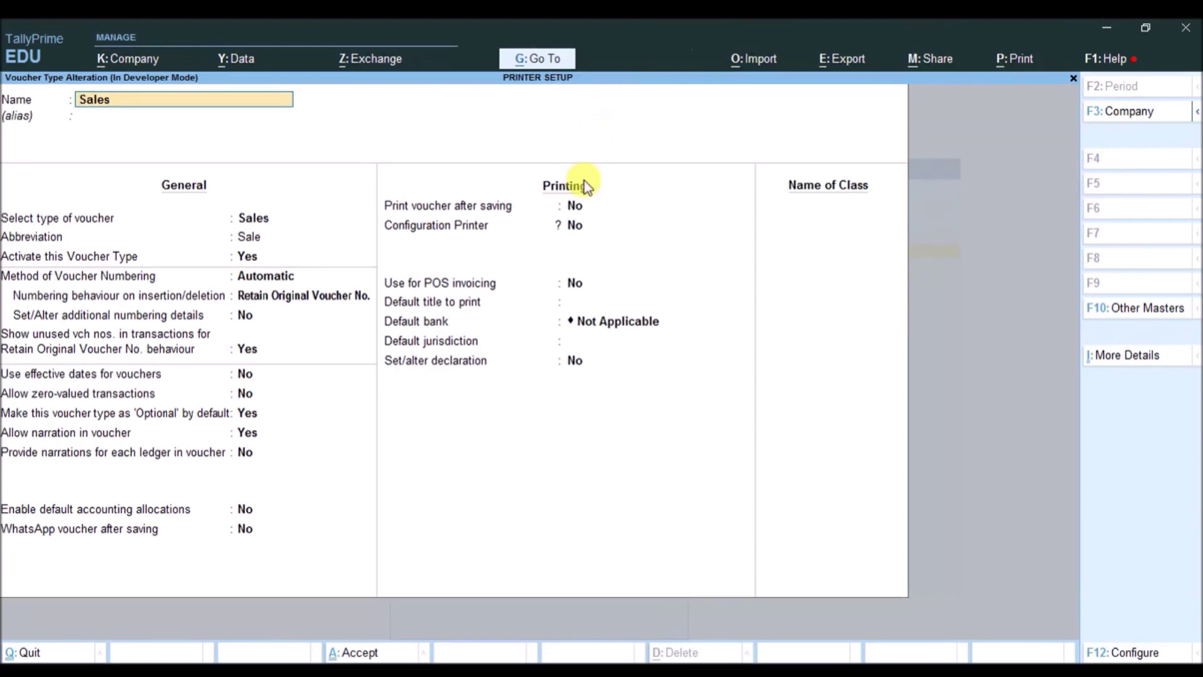
Set Configuration Printer to Yes for Sales vouchers and choose HP LaserJet 4350 PS Class Driver as the printer.
click(580, 227)
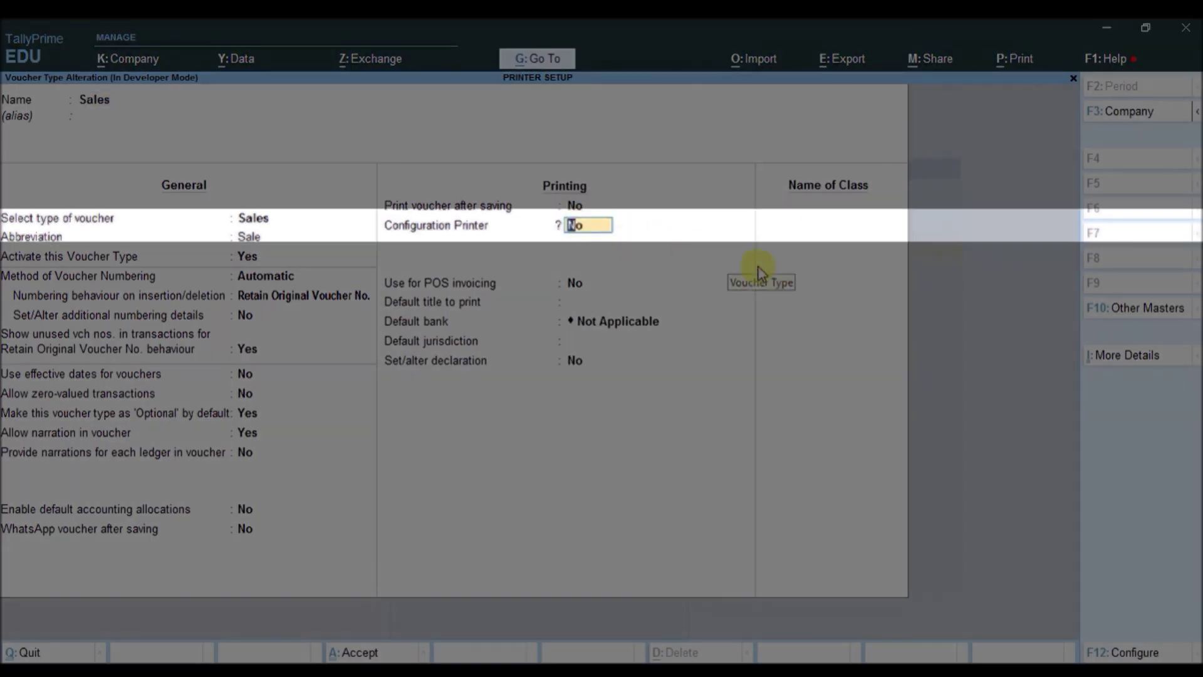
text(yes)
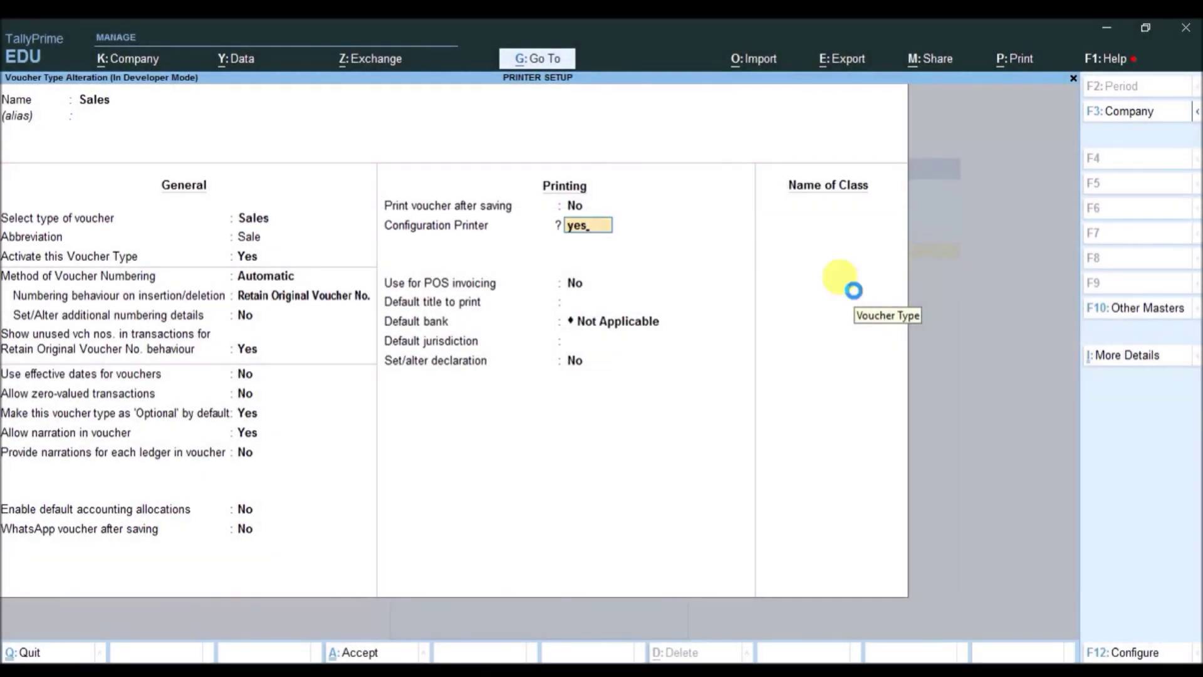
key(Return)
key(Down)
key(Down)
key(Down)
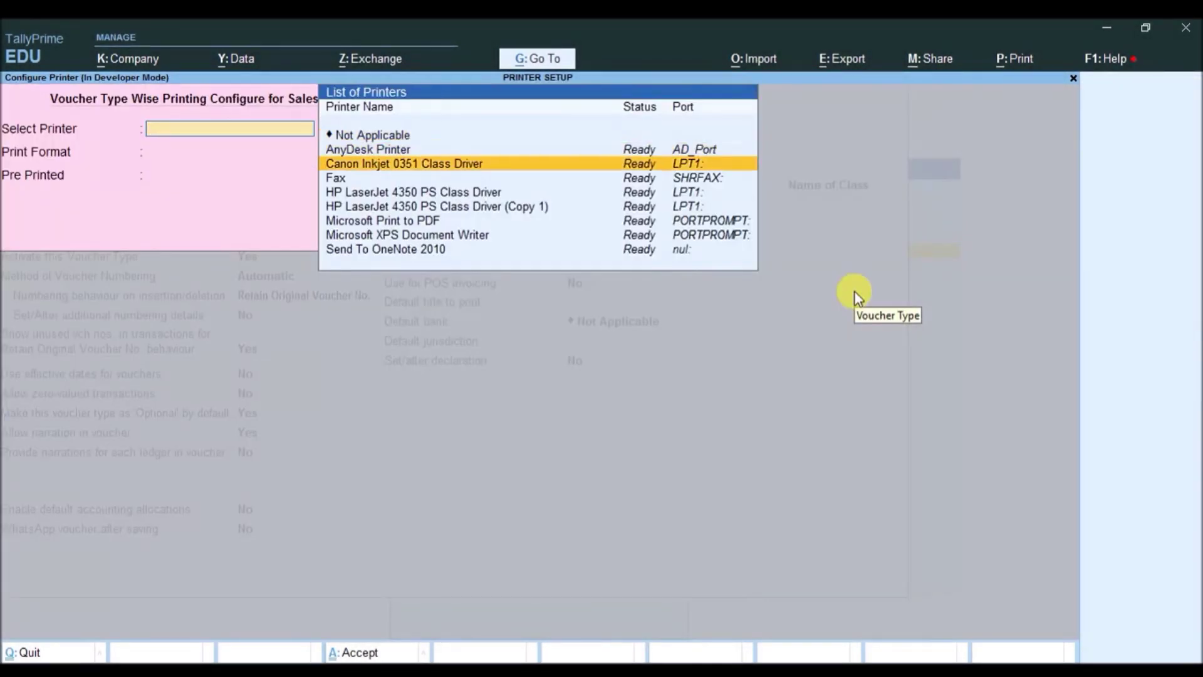
key(Down)
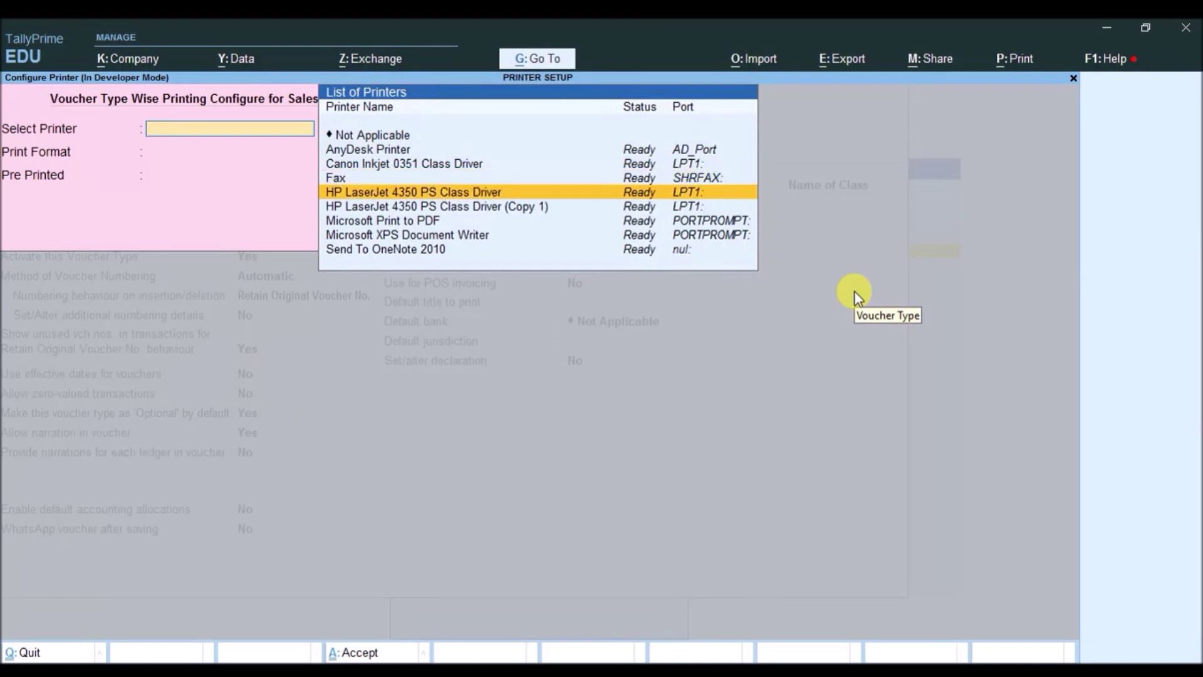
key(Return)
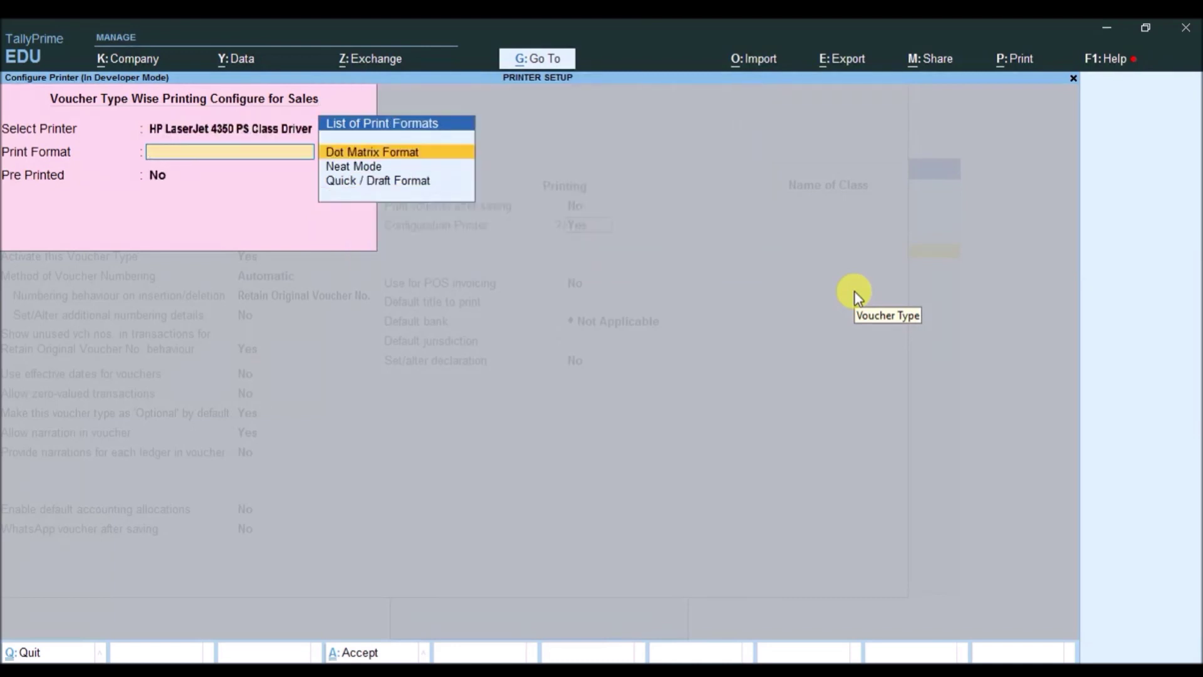
Set the Sales print format to Neat Mode, keep Pre Printed at No, and save the voucher type.
key(Down)
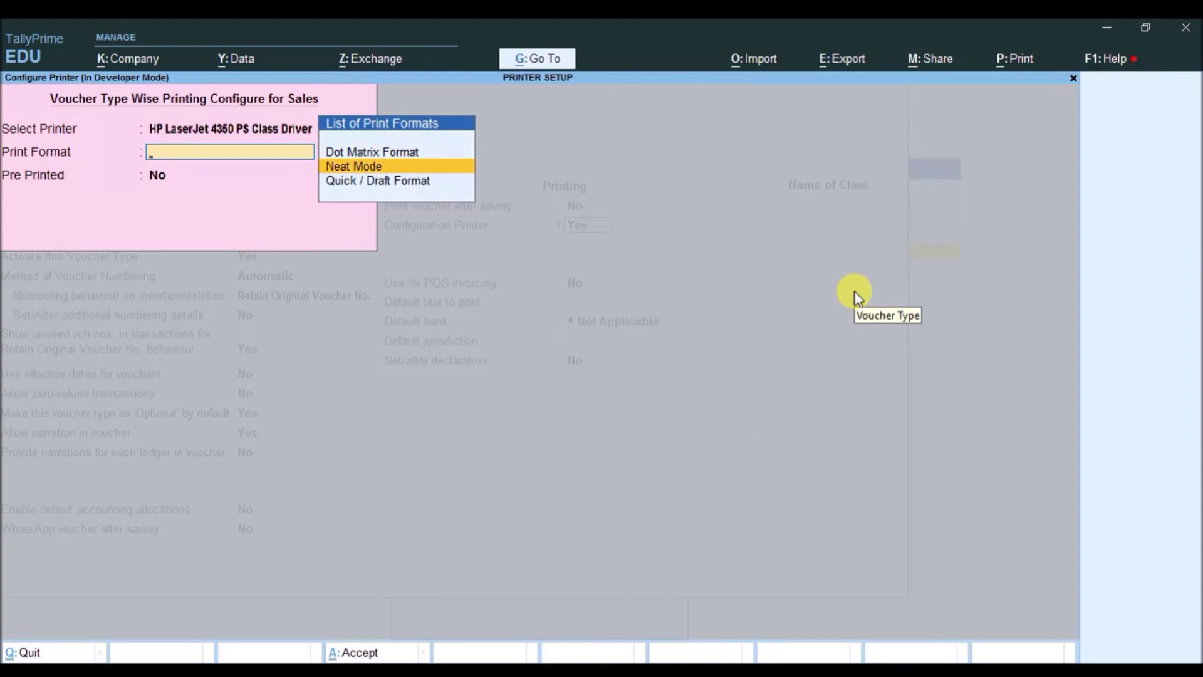
key(Return)
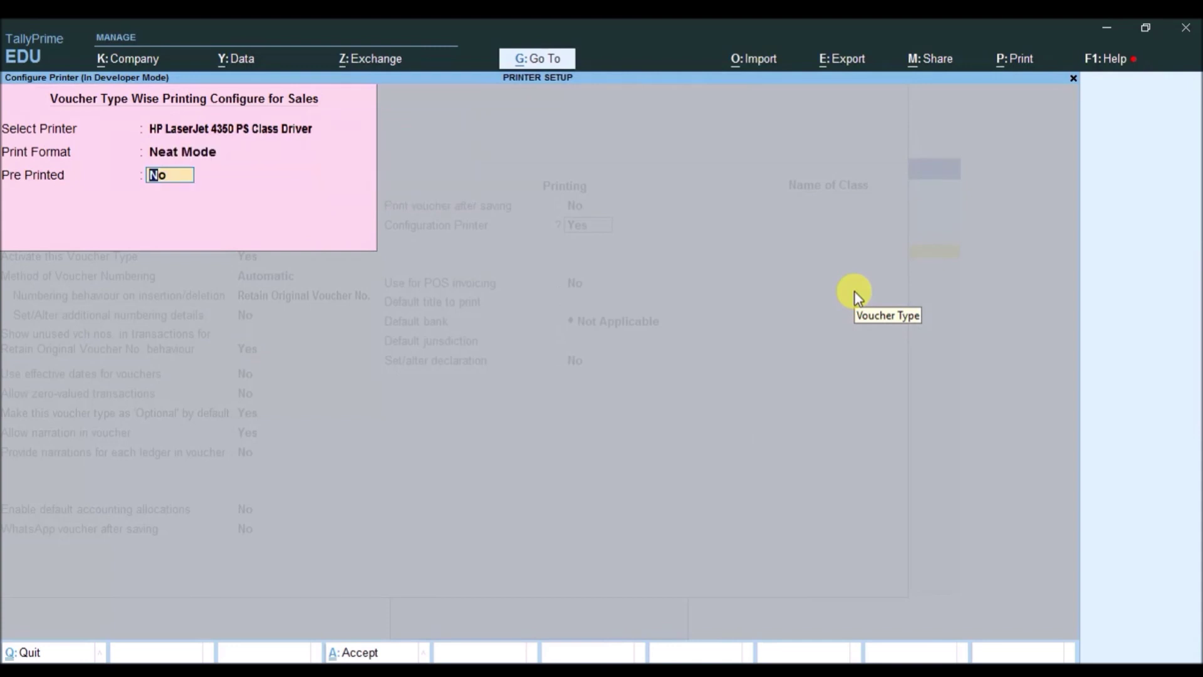
key(Return)
key(Return)
key(Return)
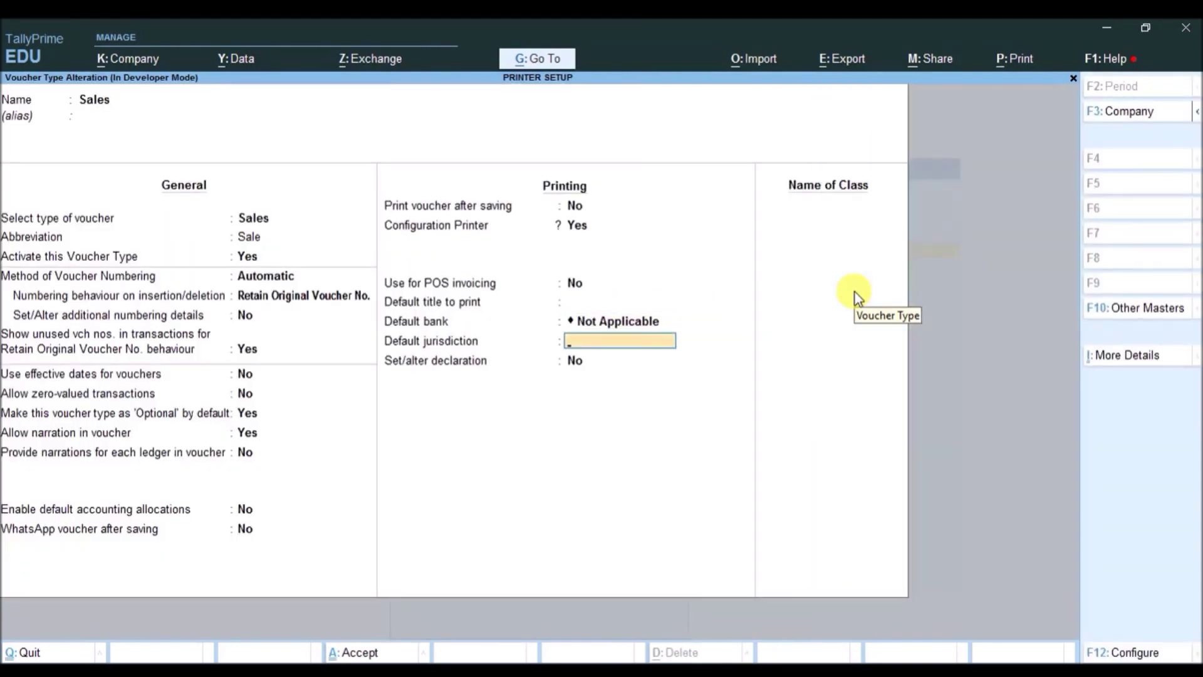
key(Return)
key(Return)
key(Return)
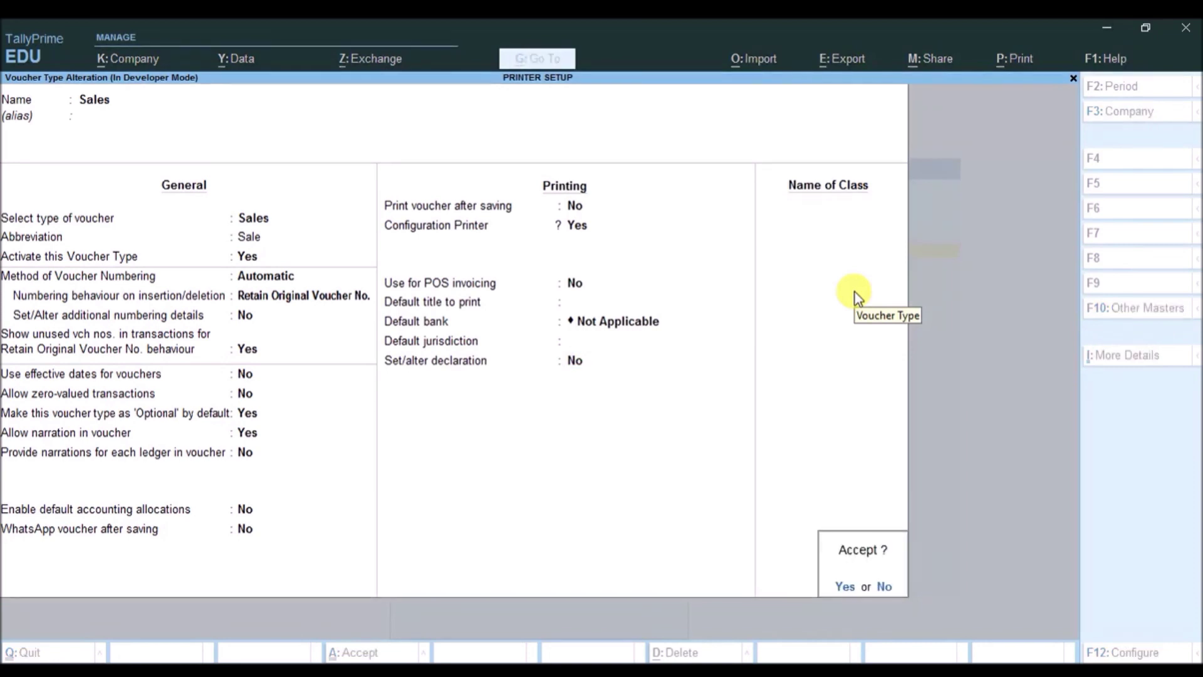
key(Return)
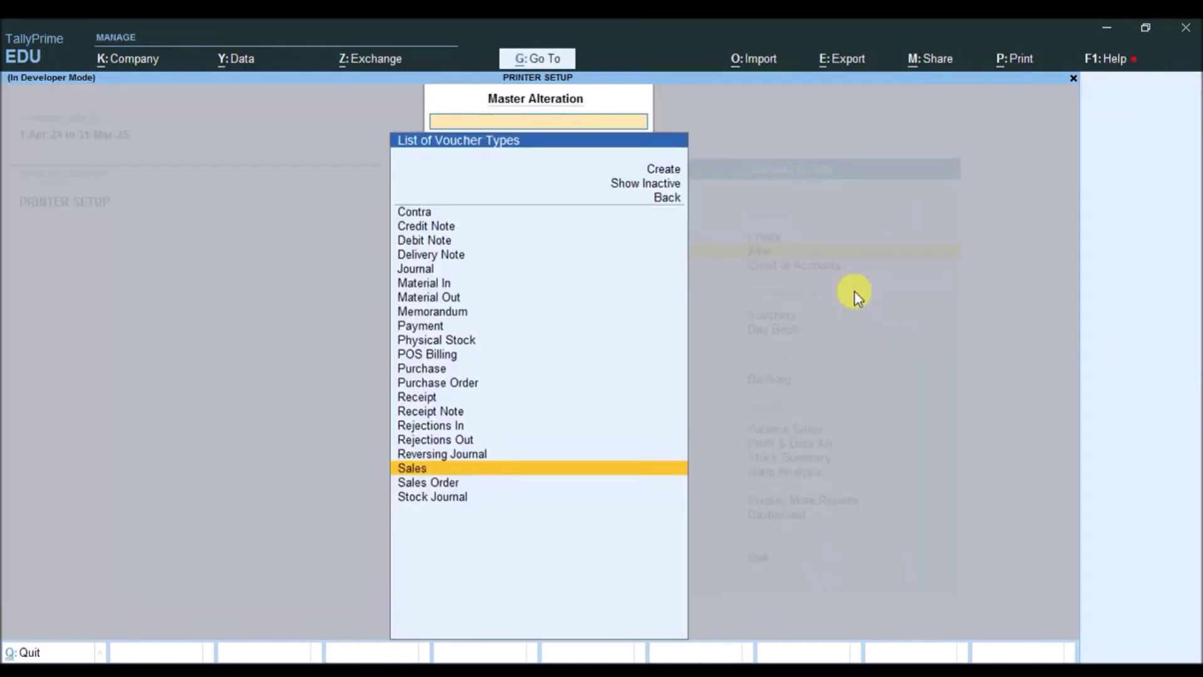
Open the POS Billing voucher type for alteration.
key(Up)
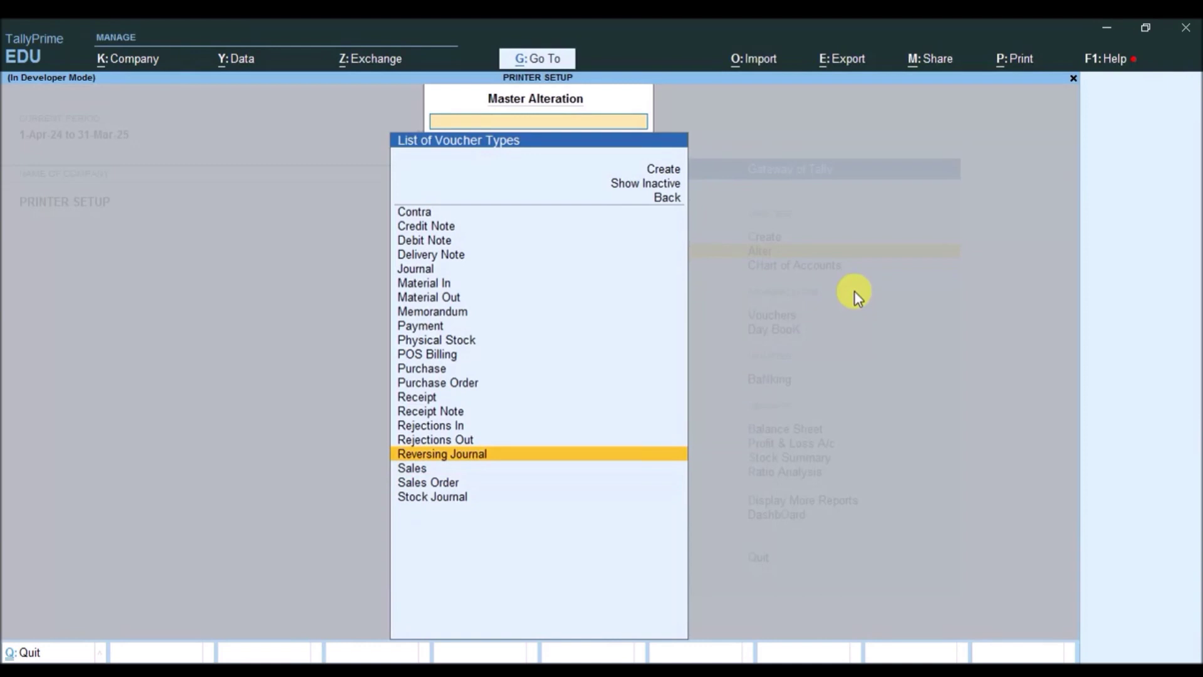
key(Up)
key(Up)
key(Up)
key(Up)
key(Up)
key(Up)
key(Up)
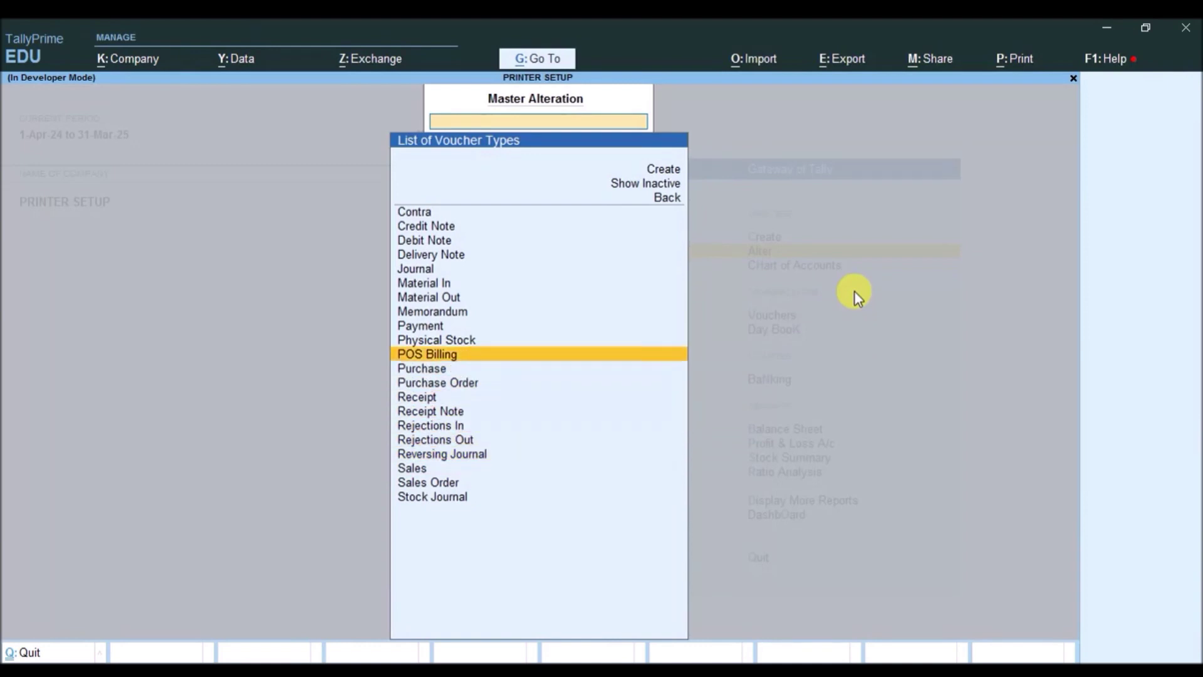
key(Return)
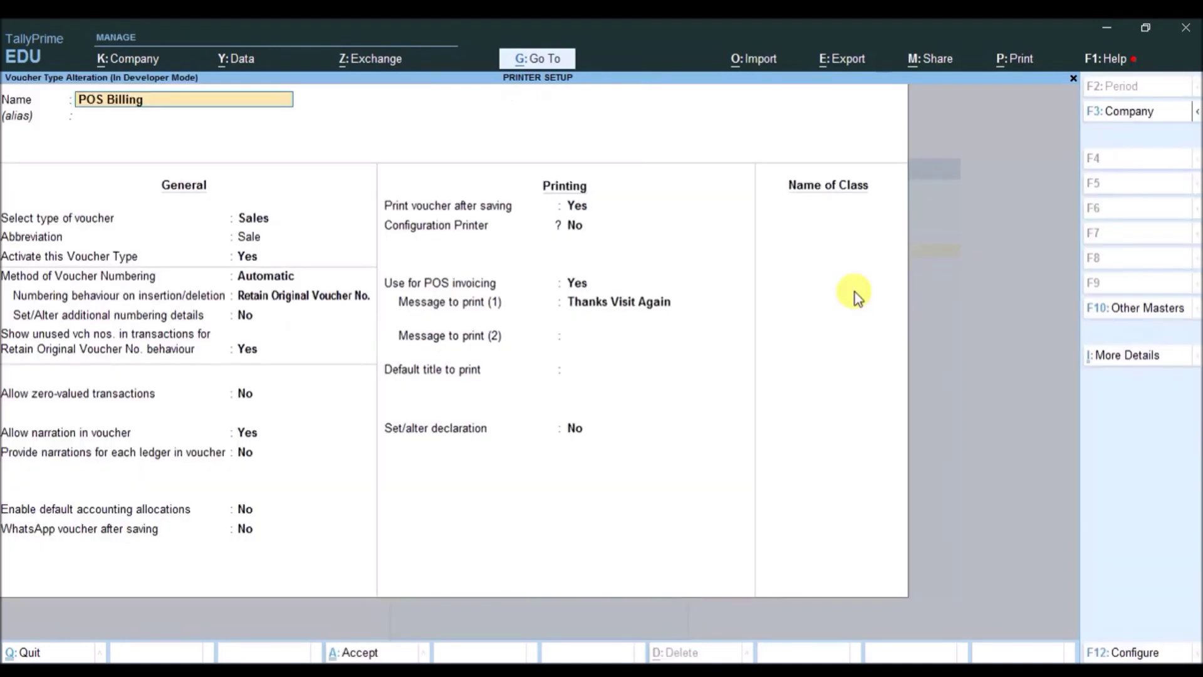
Set Configuration Printer to Yes for POS Billing vouchers and choose Canon Inkjet 0351 Class Driver as the printer.
click(573, 227)
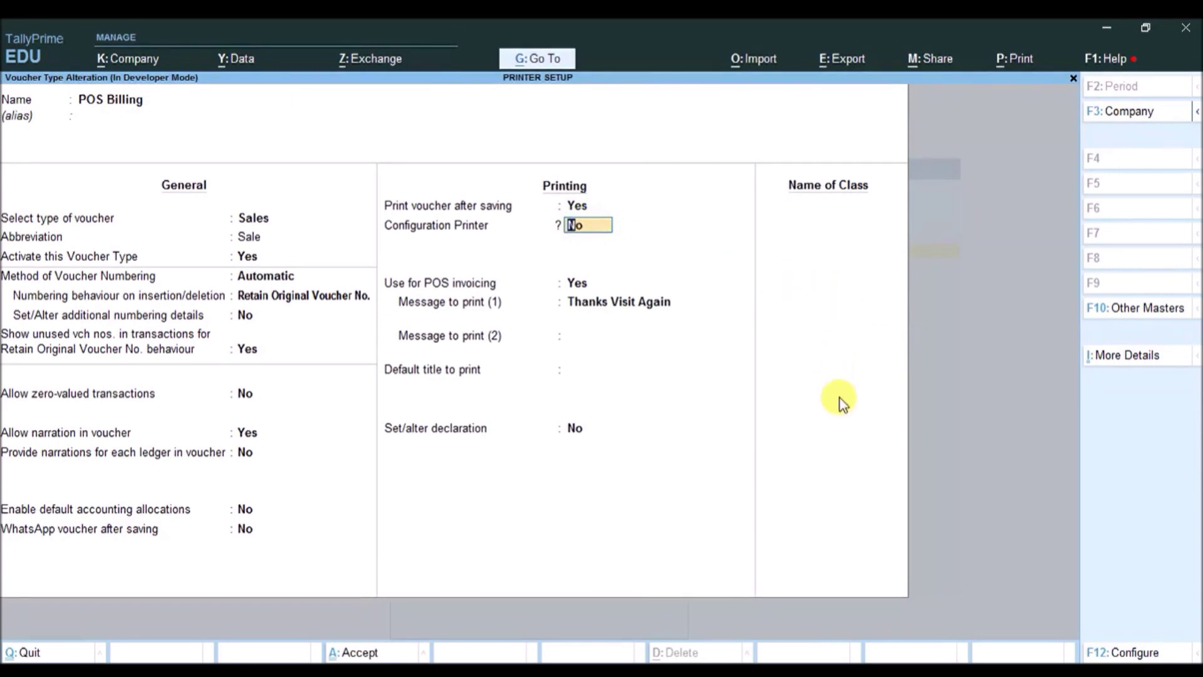
text(yes)
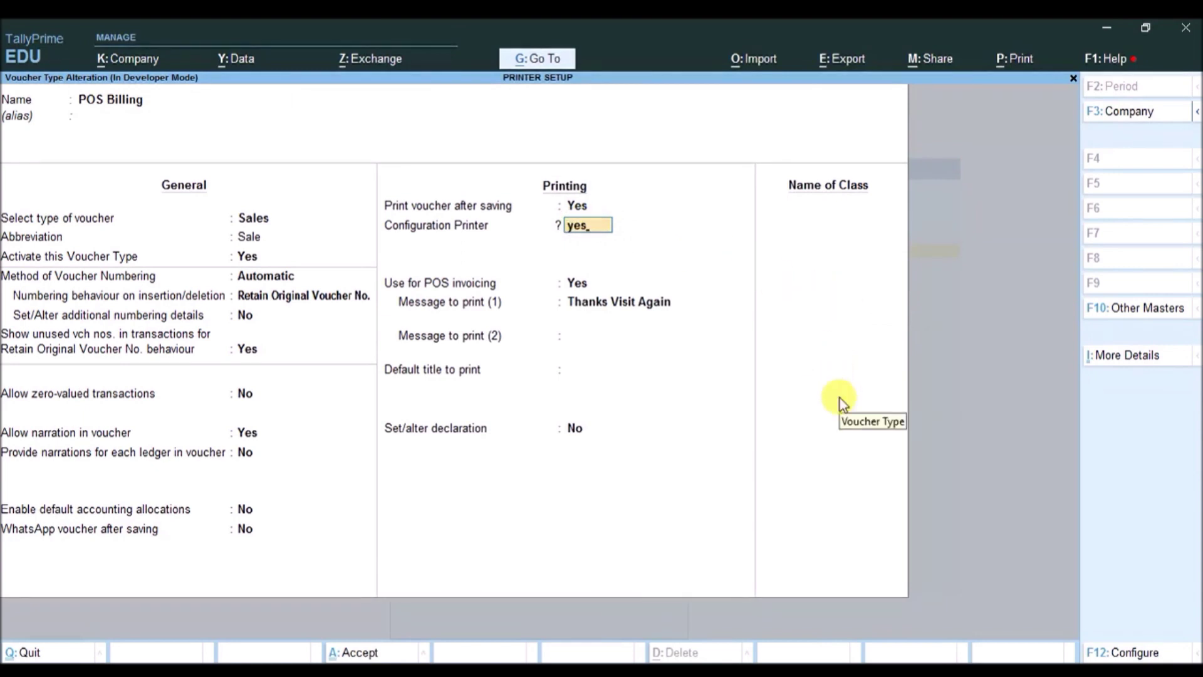
key(Return)
key(Down)
key(Down)
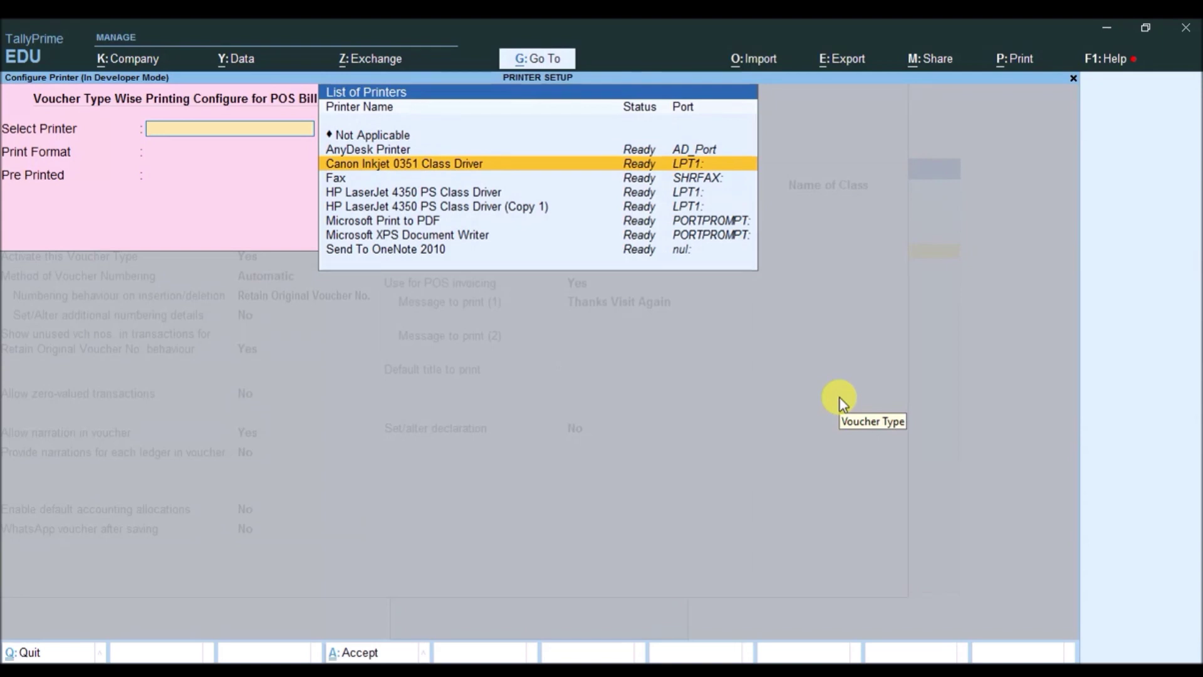
key(Return)
Set the POS Billing print format to Neat Mode, keep Pre Printed at No, and save the voucher type.
key(Down)
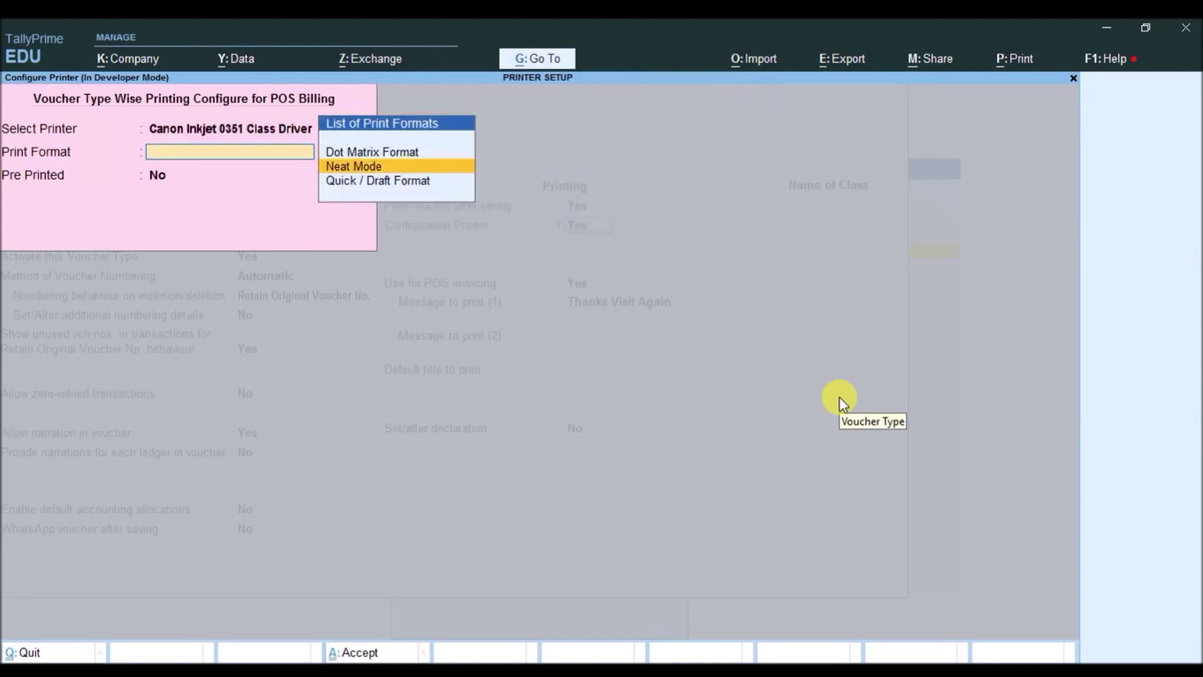
key(Return)
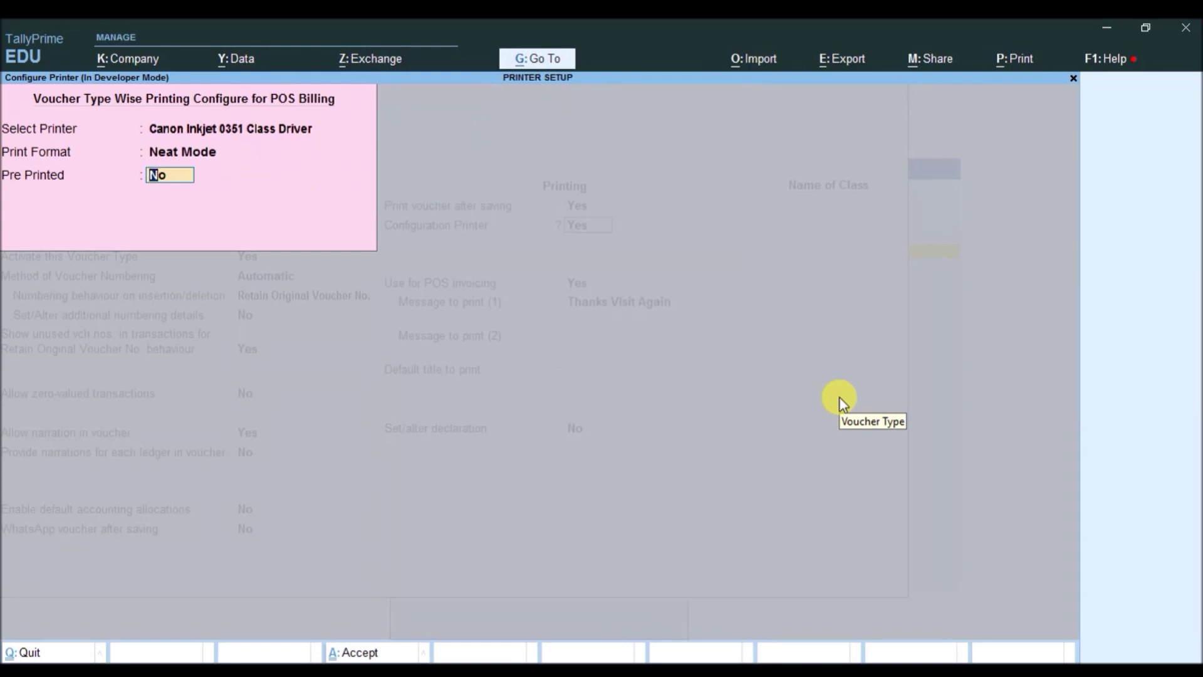
key(Return)
key(Return)
key(Return)
key(Return)
key(Return)
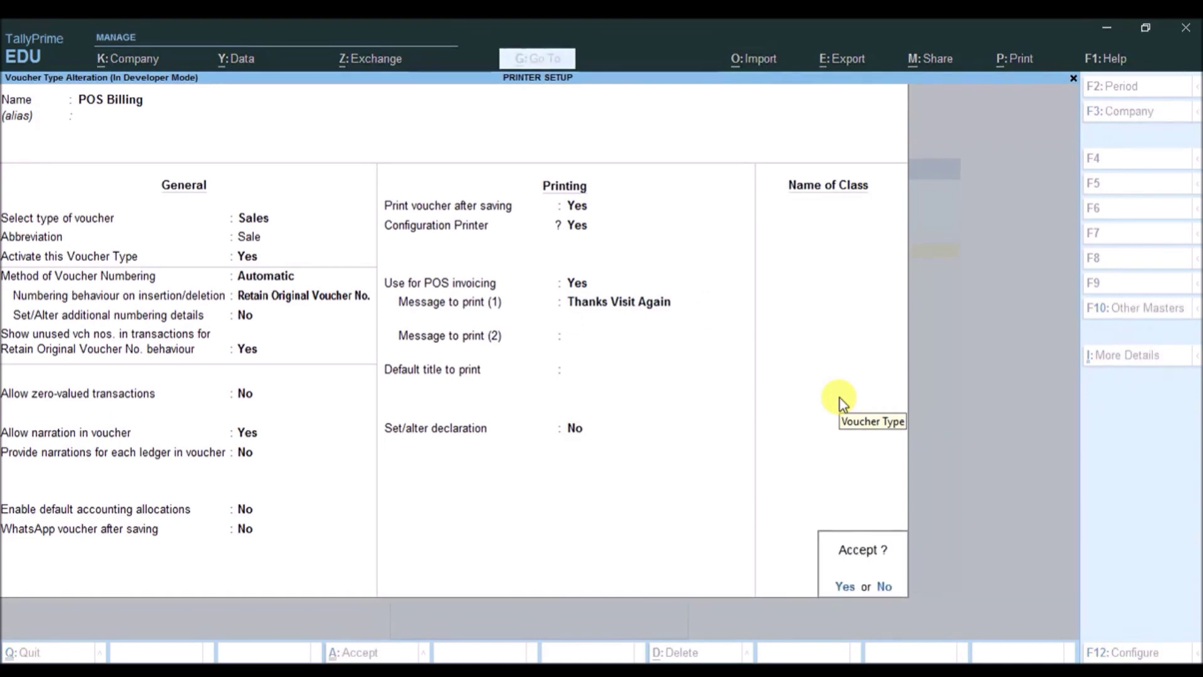
key(Return)
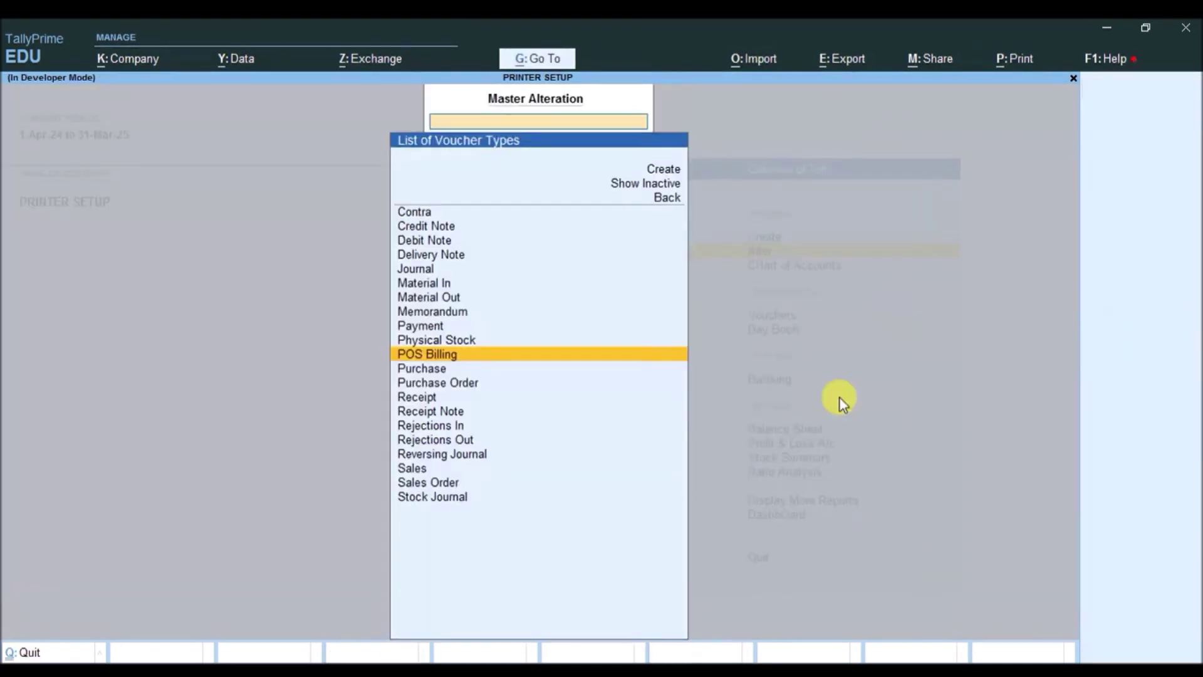
Look through the list of voucher types available for alteration, from POS Billing down to Sales.
key(Down)
key(Up)
key(Down)
key(Down)
key(Down)
key(Down)
key(Down)
key(Down)
key(Down)
key(Down)
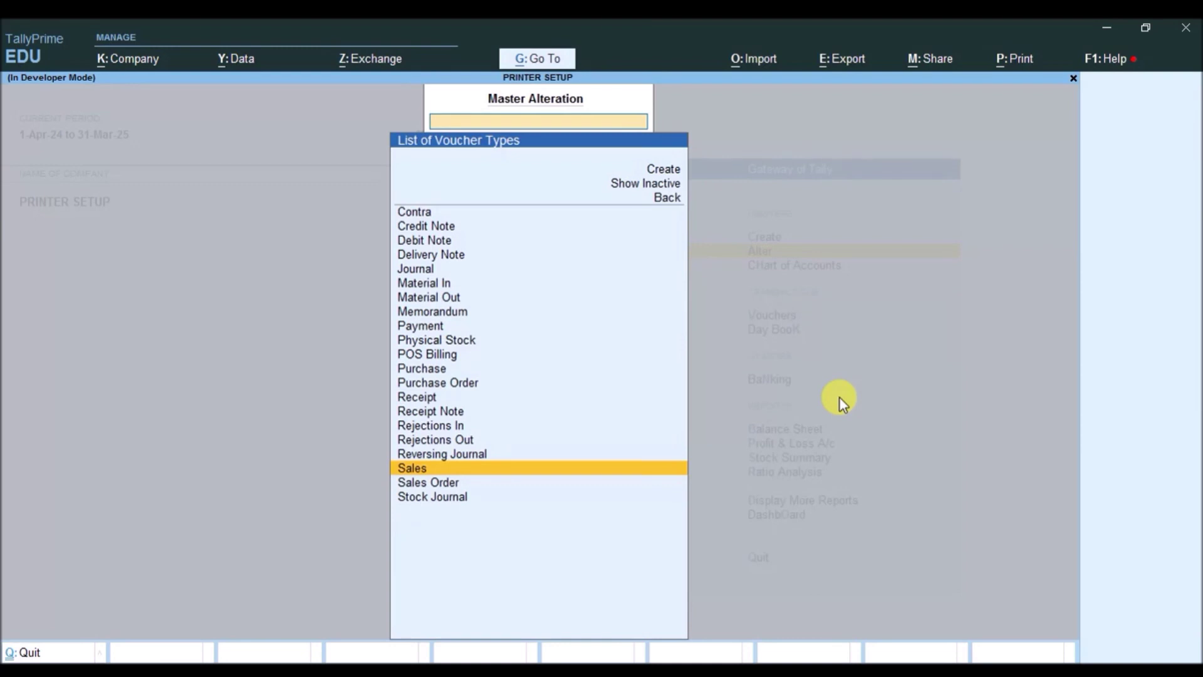
key(Up)
key(Up)
key(Up)
key(Up)
key(Up)
key(Up)
key(Up)
key(Up)
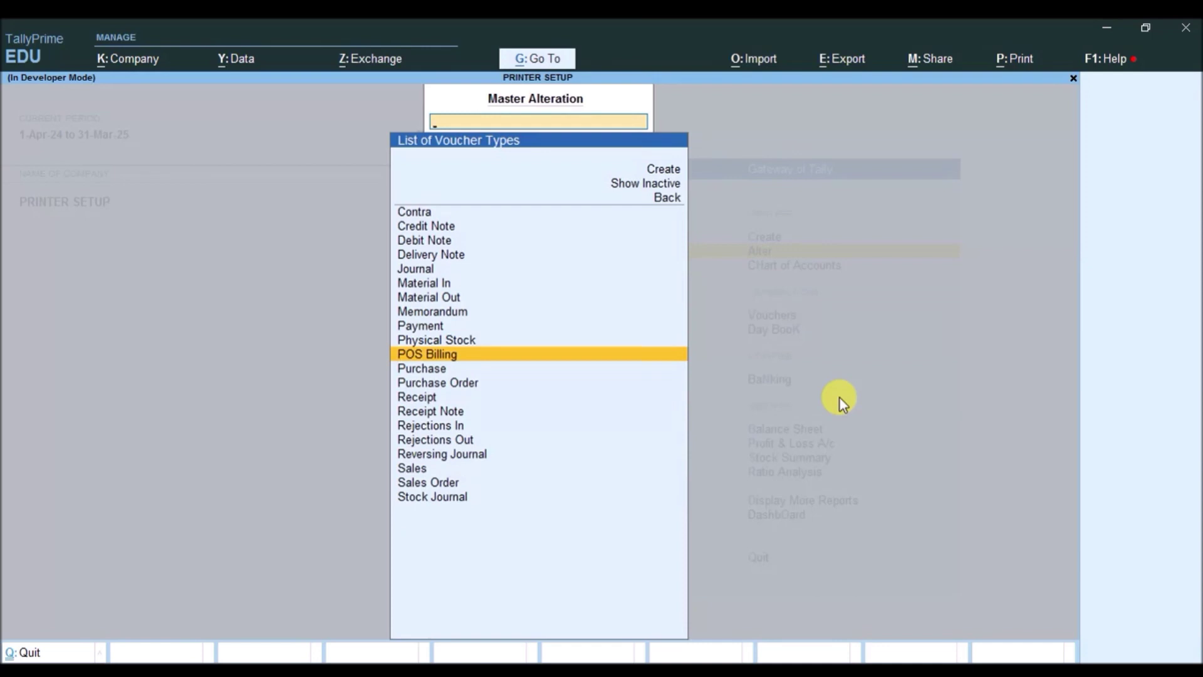
Leave the master alteration and open Sales voucher no. 2 from the April vouchers of the Sales Register.
key(Escape)
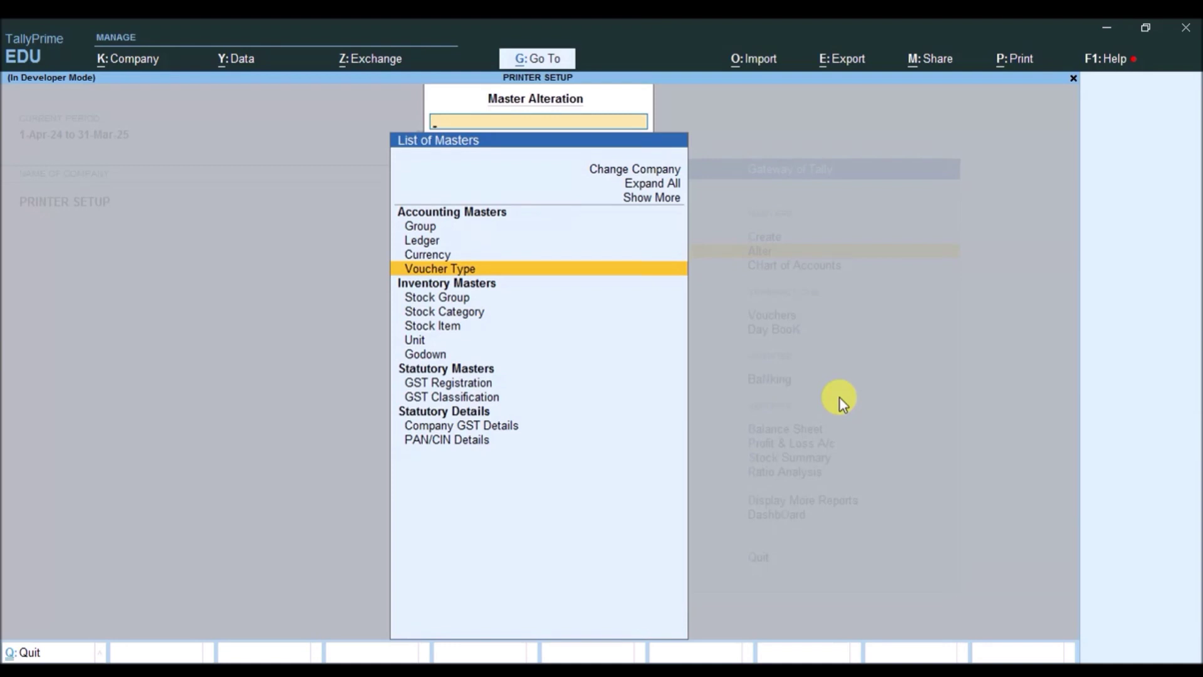
key(Escape)
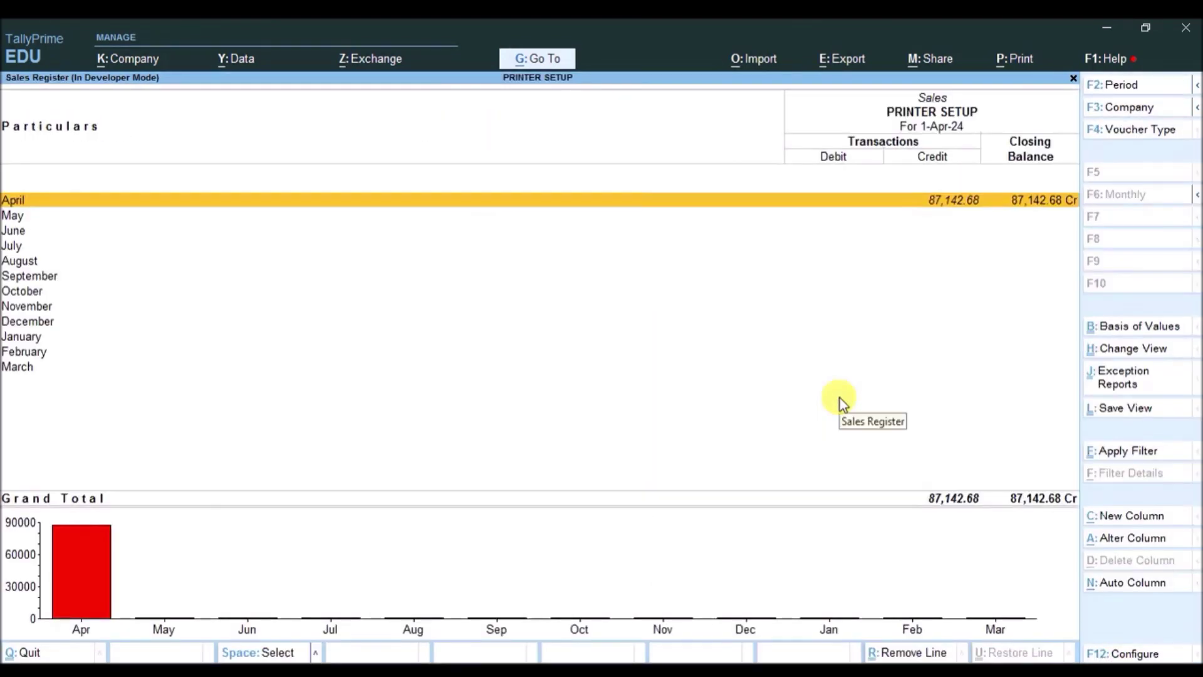
key(Return)
key(Down)
key(Down)
key(Down)
key(Down)
key(Down)
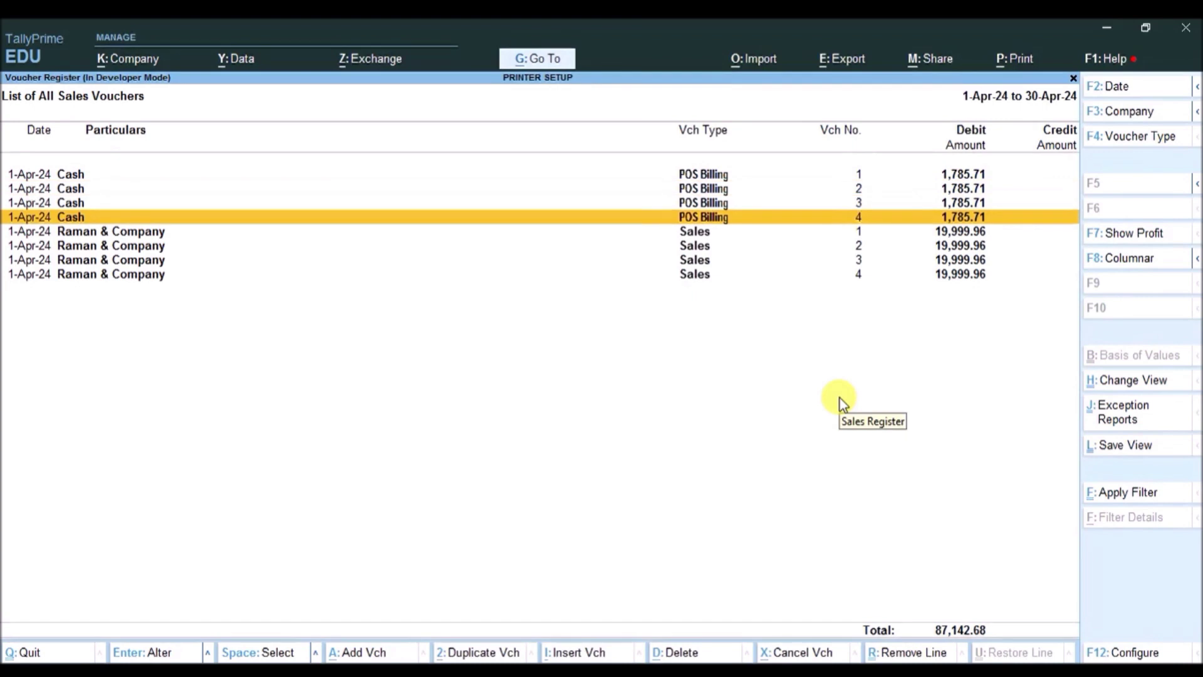
key(Return)
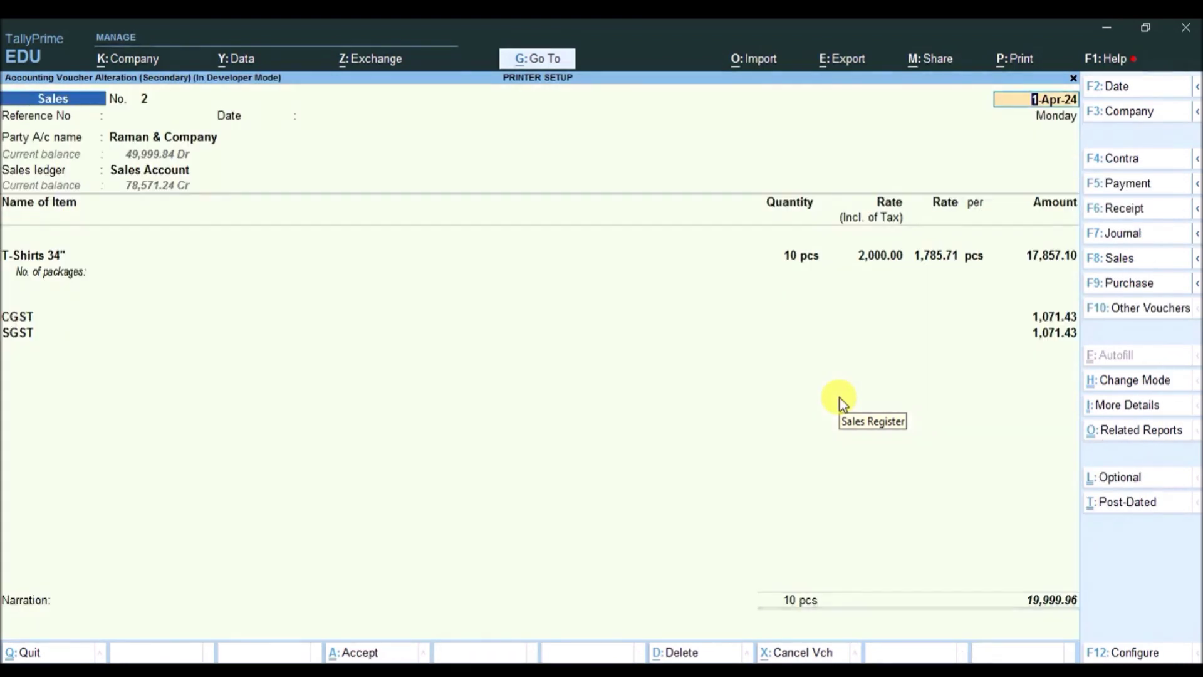
Check the printer in the print settings of Sales voucher no. 2, preview the invoice, and return to the voucher list.
key(alt+p)
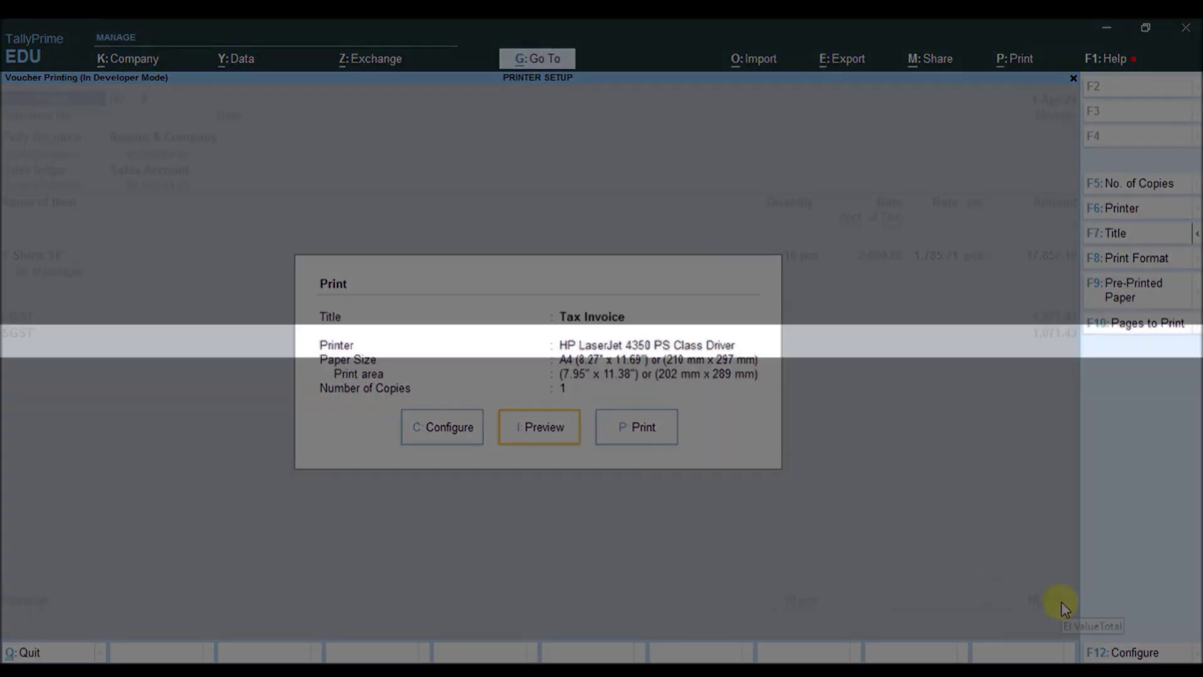
key(Return)
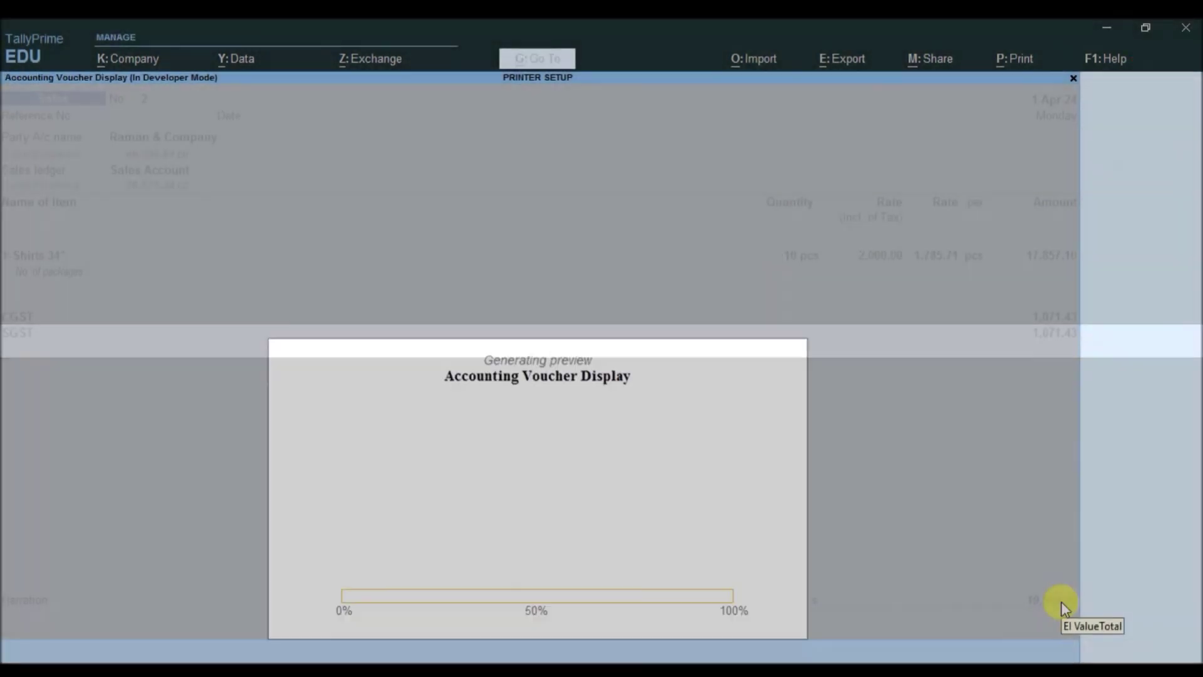
key(Escape)
key(Escape)
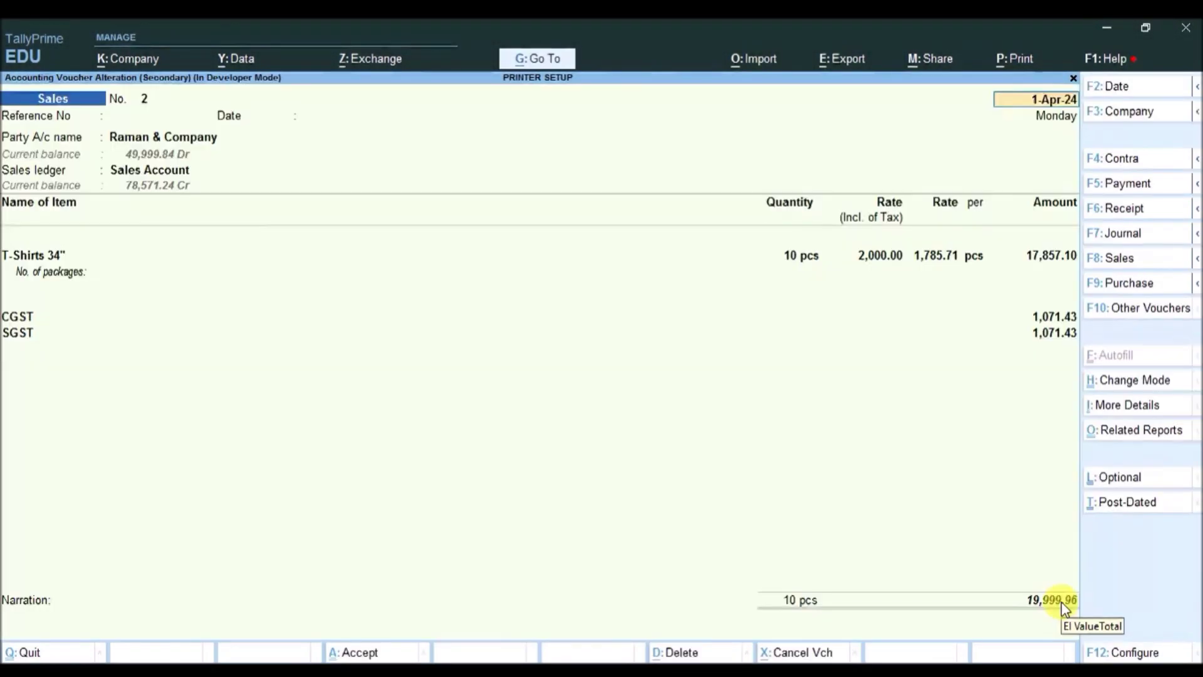
key(Escape)
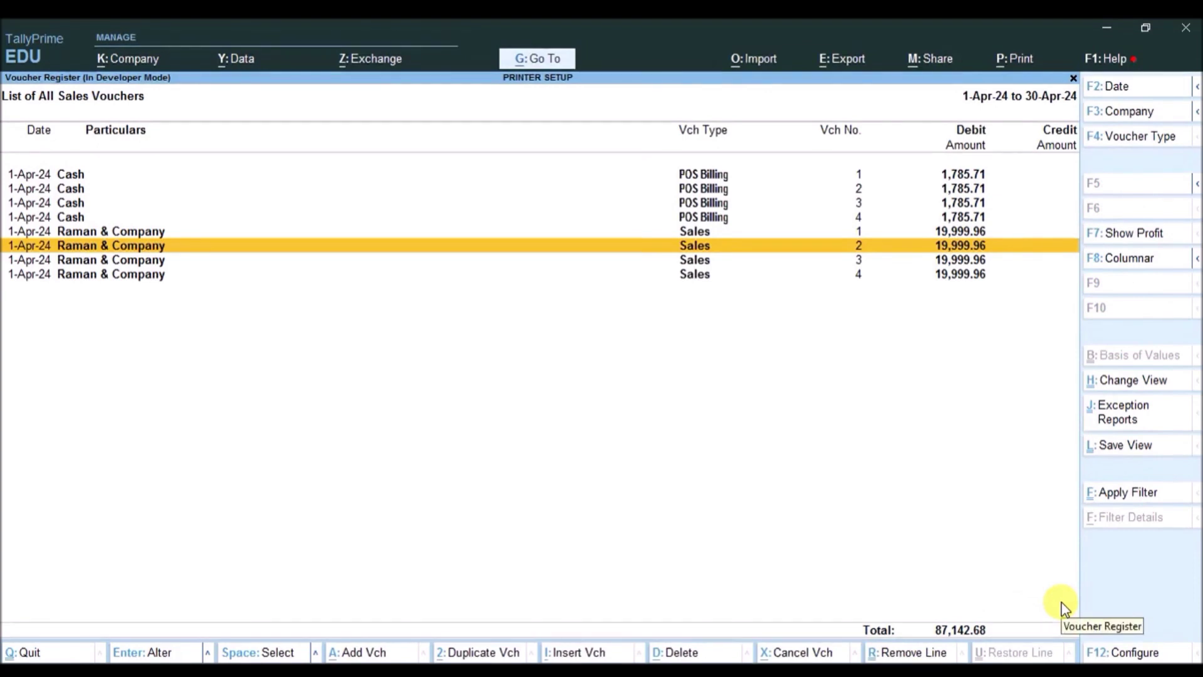
Open POS Billing voucher no. 2, check the printer in its print settings, and return to the voucher list.
key(Up)
key(Up)
key(Up)
key(Up)
key(Return)
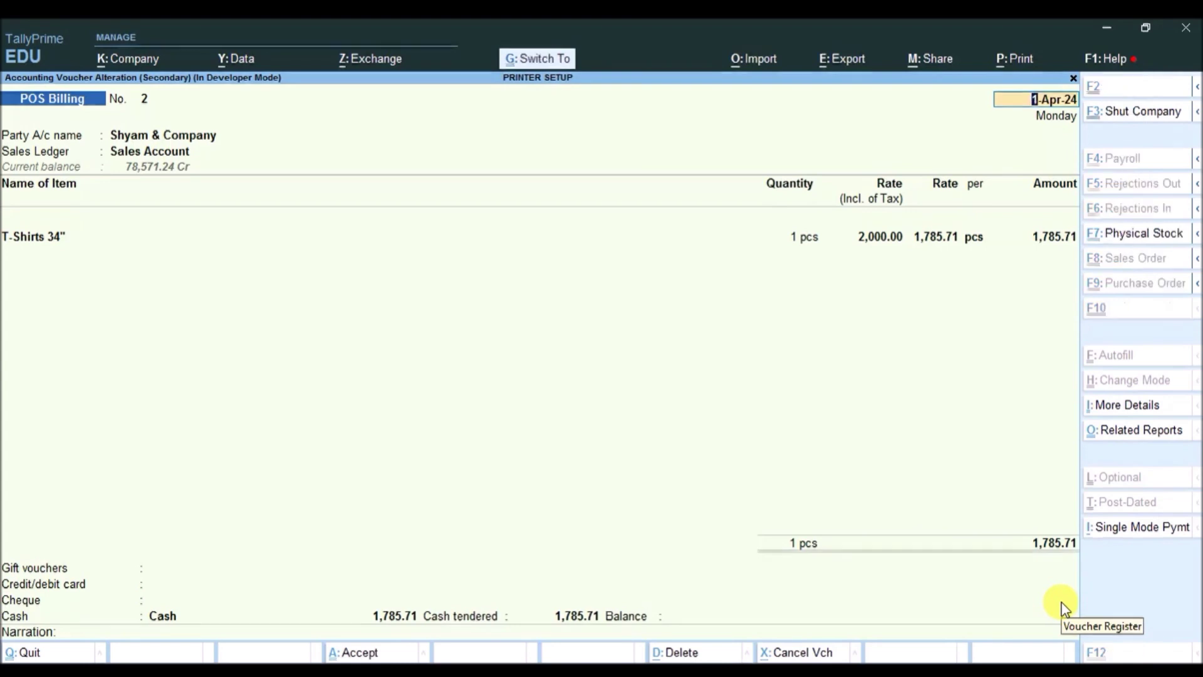
key(ctrl+p)
key(Return)
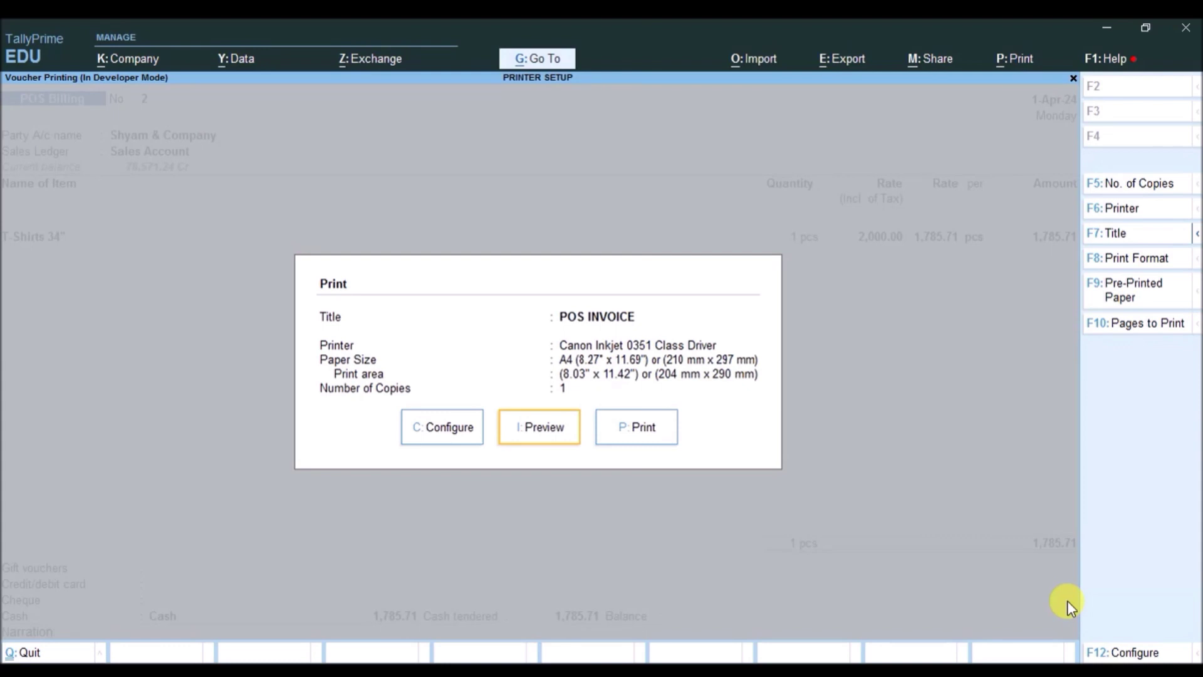
key(Escape)
key(Escape)
key(y)
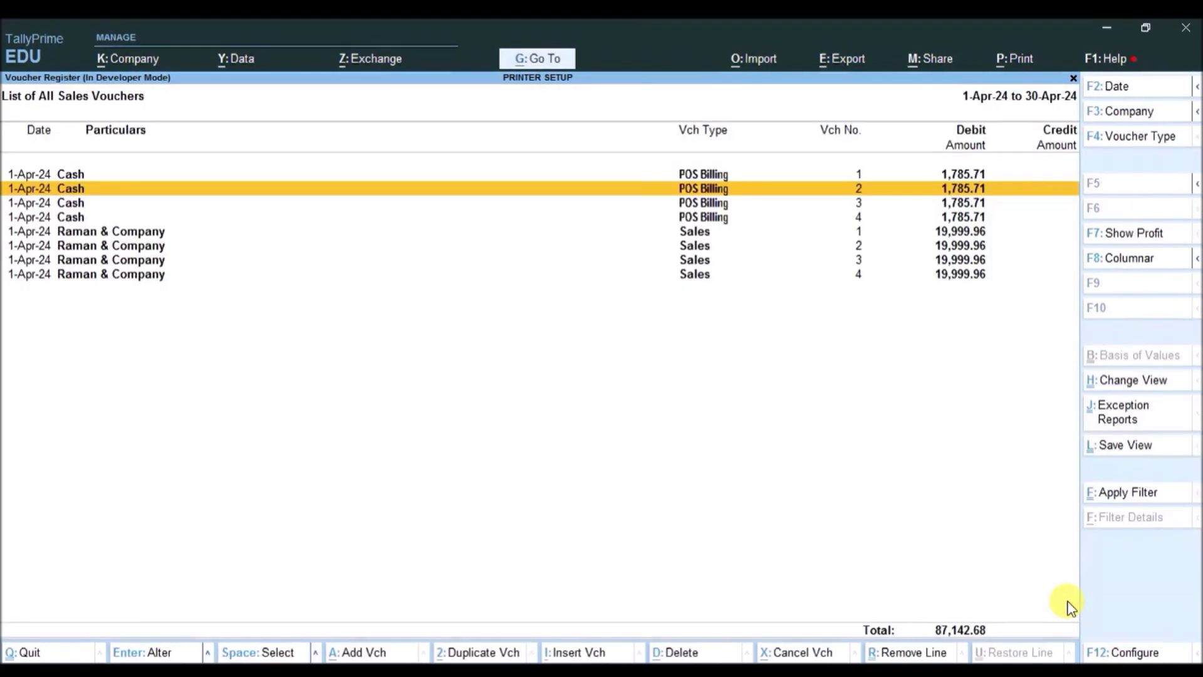
Check the printer in the print settings of Sales voucher no. 1, and return to the monthly Sales Register.
key(Down)
key(Down)
key(Down)
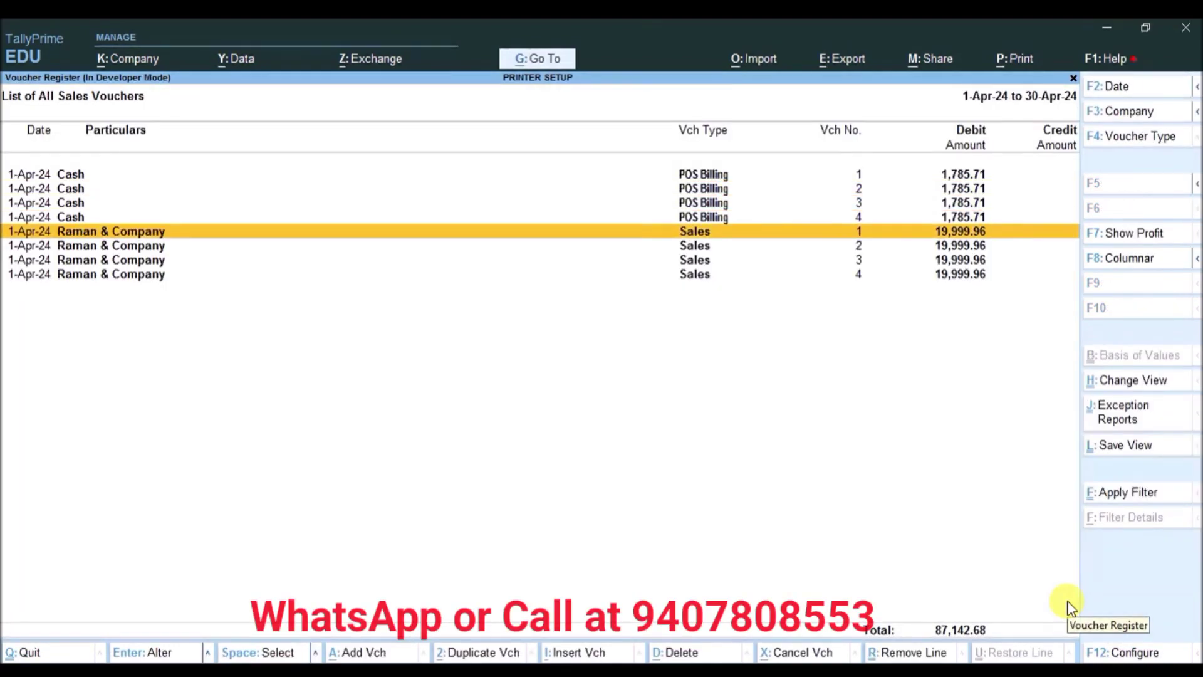
key(Return)
key(alt+p)
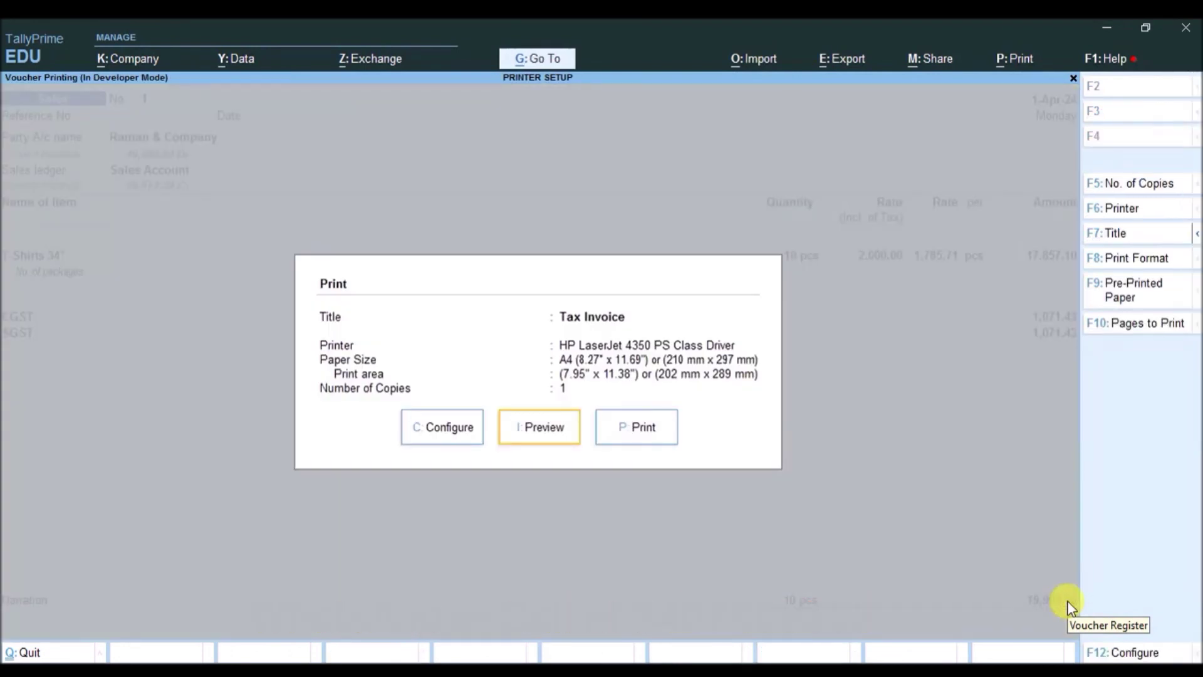
key(Escape)
key(Escape)
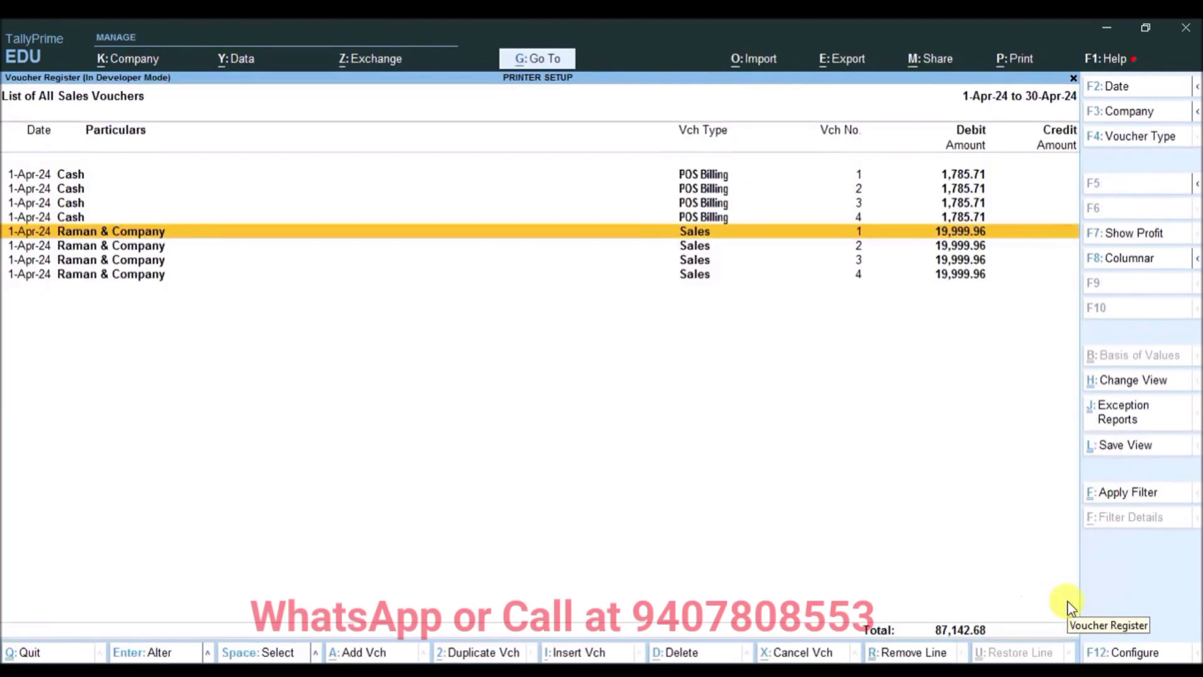
key(Down)
key(Down)
key(Down)
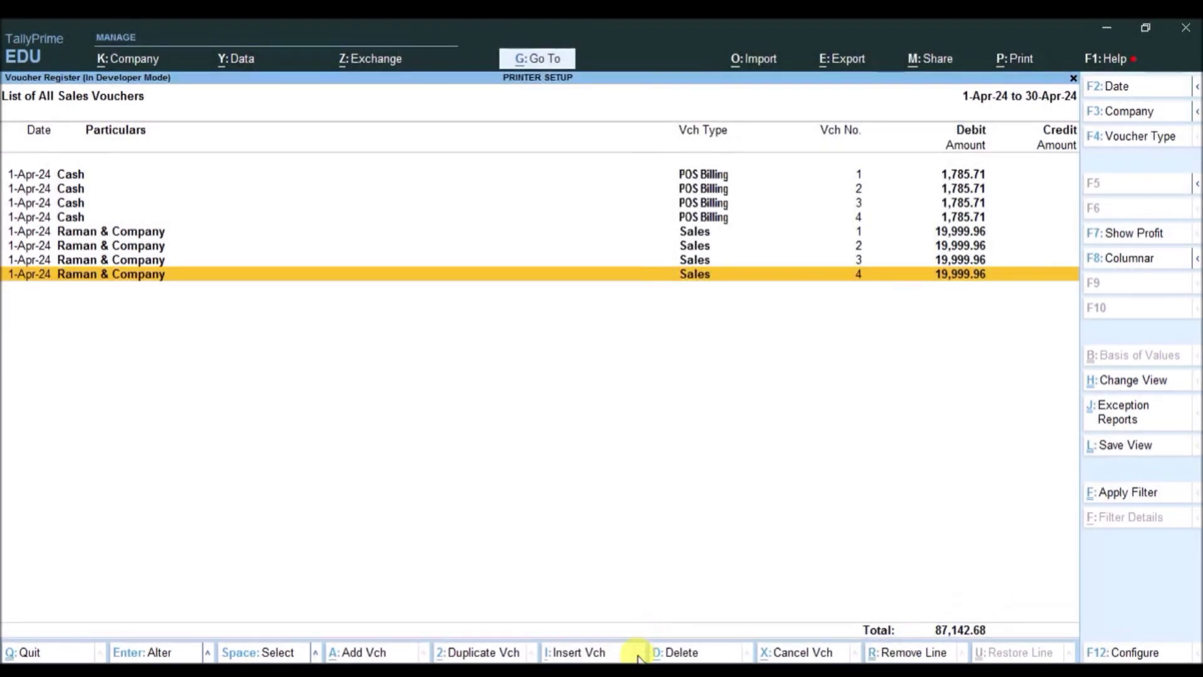
key(Escape)
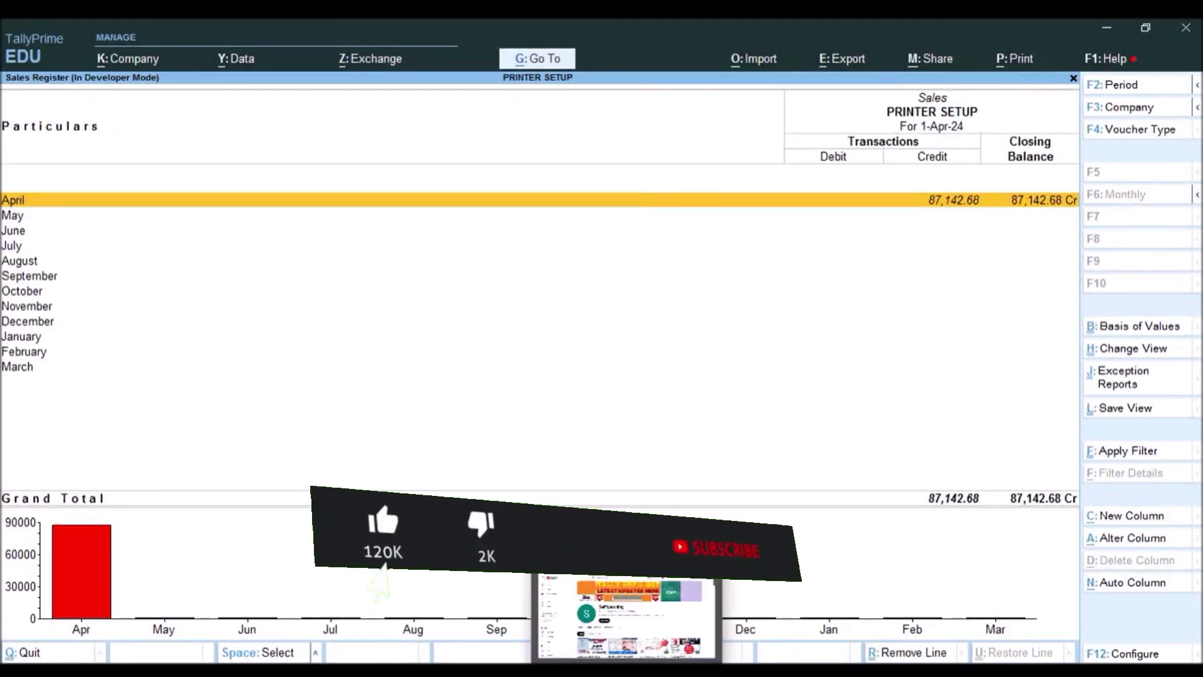